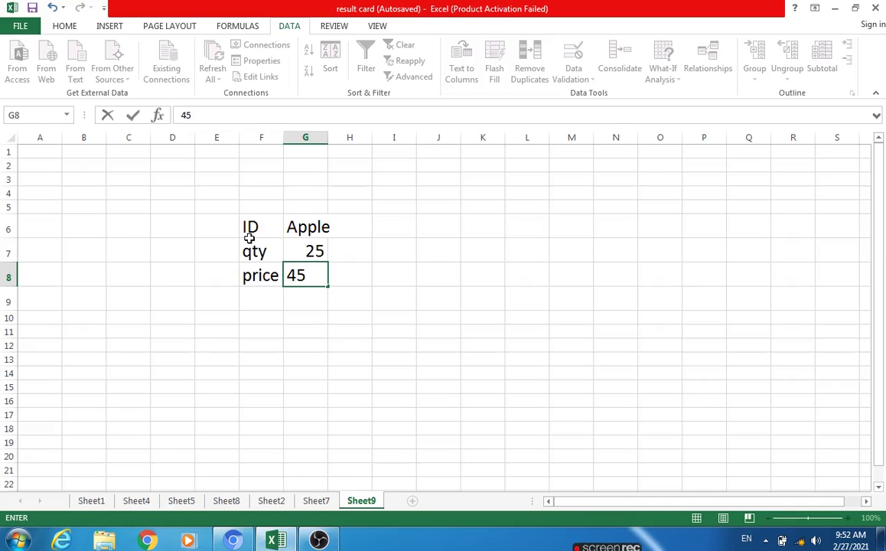
Step: Widen column G so the Apple entry fits inside its cell
left_click_drag(248, 238, 305, 281)
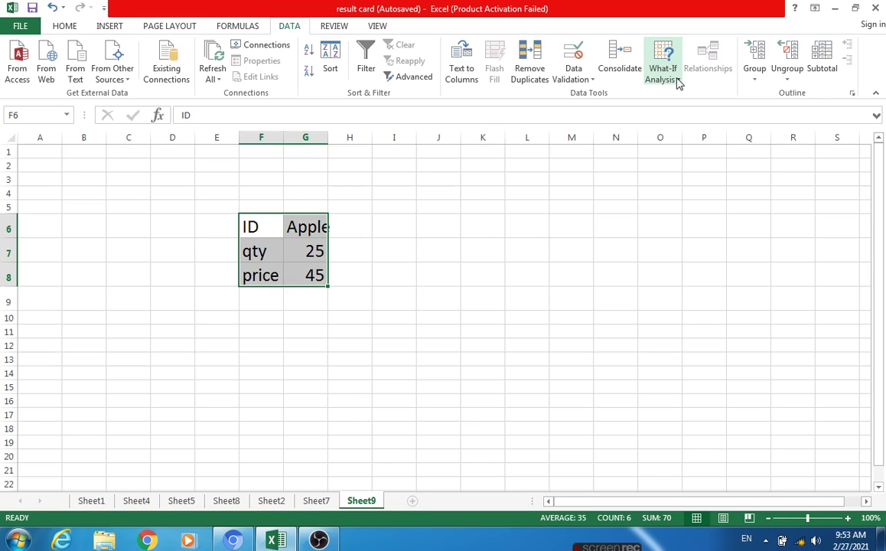
key("ctrl+v")
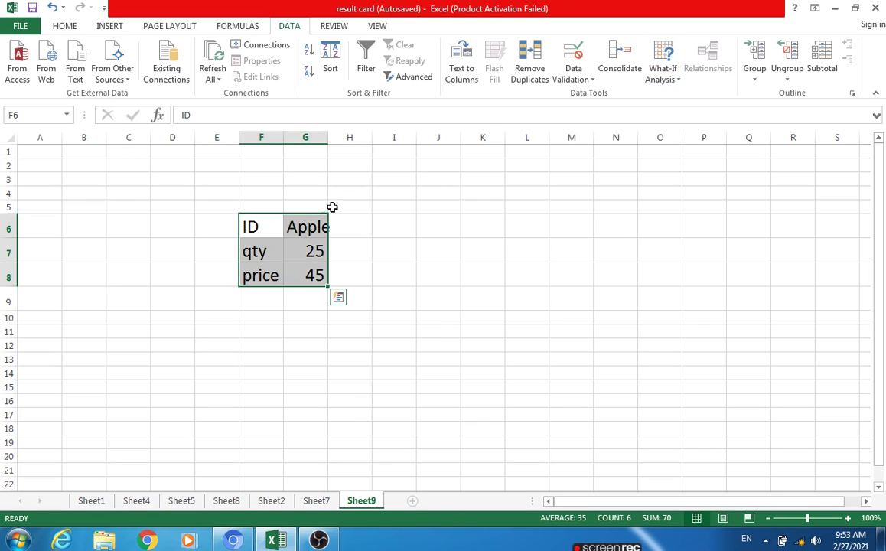
left_click_drag(331, 137, 349, 136)
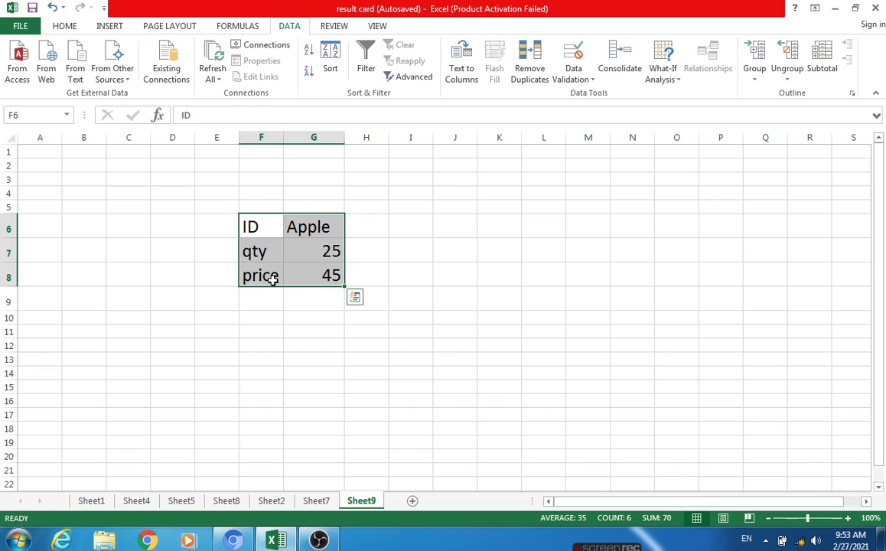
Step: Enter the label total in cell F10, below the price row
left_click(255, 302)
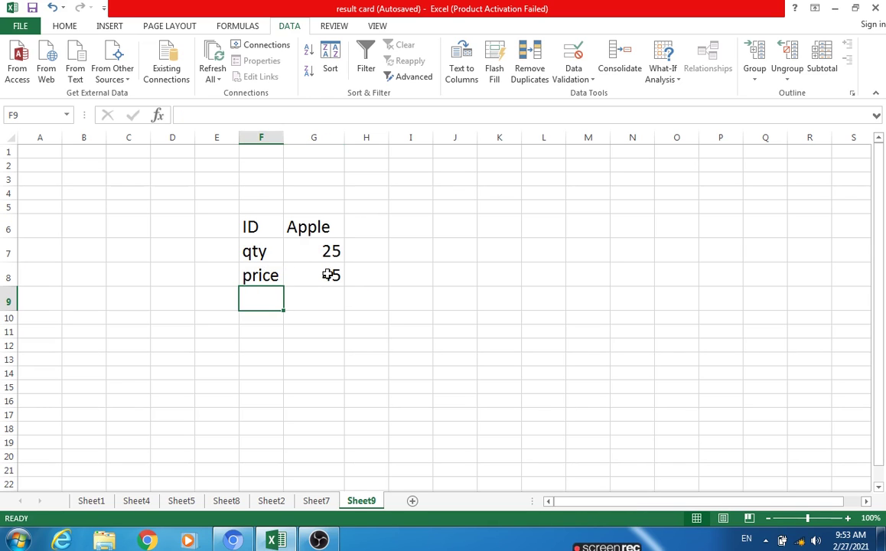
left_click(265, 320)
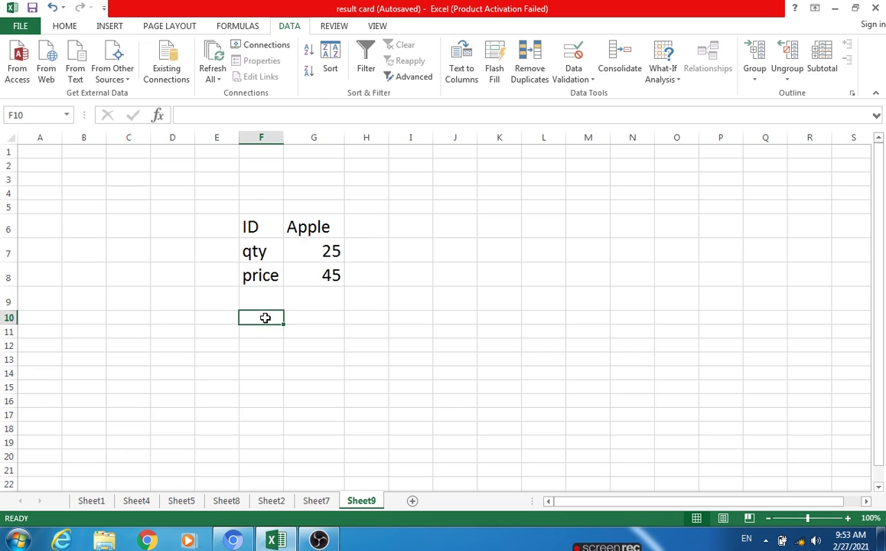
type("tot")
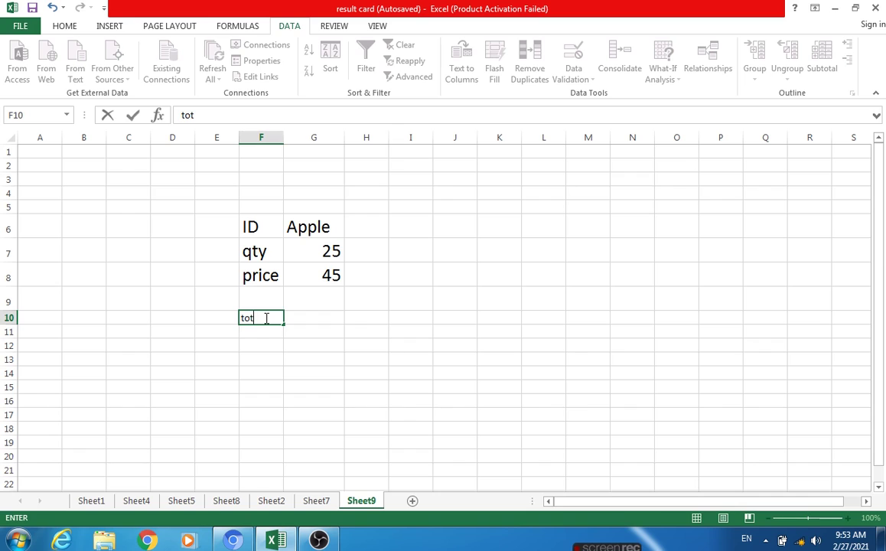
type("tl")
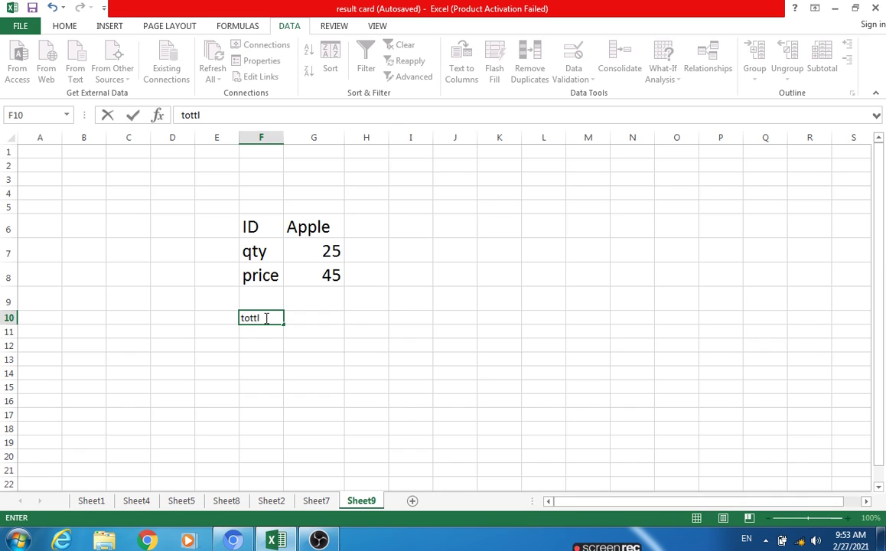
key("BackSpace")
key("BackSpace")
Step: Calculate the total in G10 with the formula =G7*G8, multiplying quantity by price
left_click(303, 317)
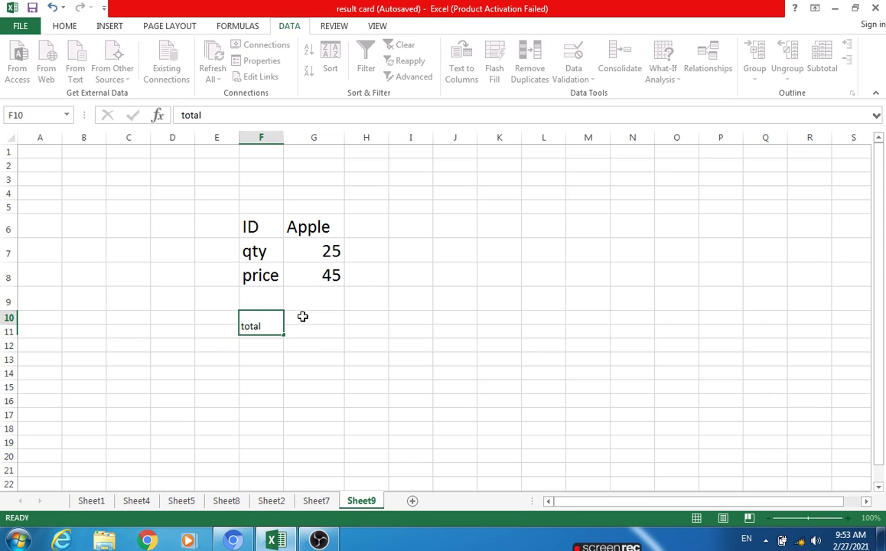
type("=")
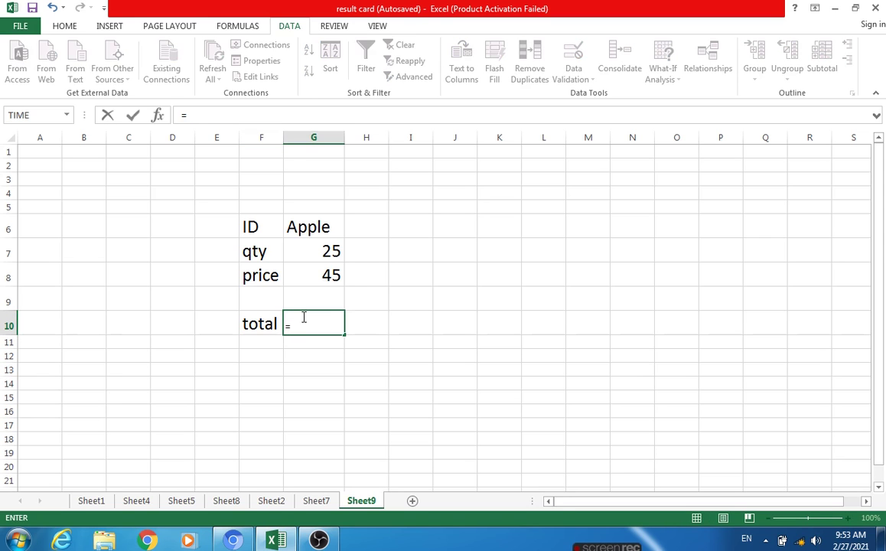
left_click(333, 257)
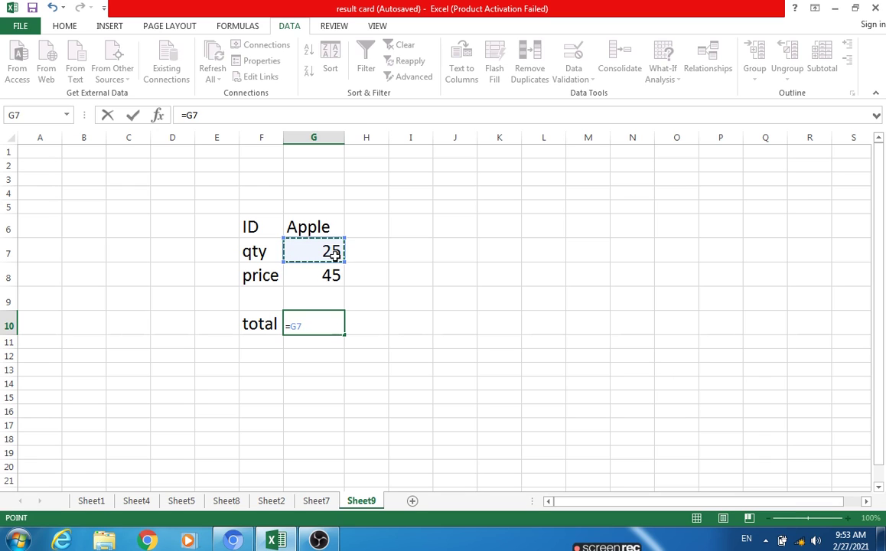
type("*")
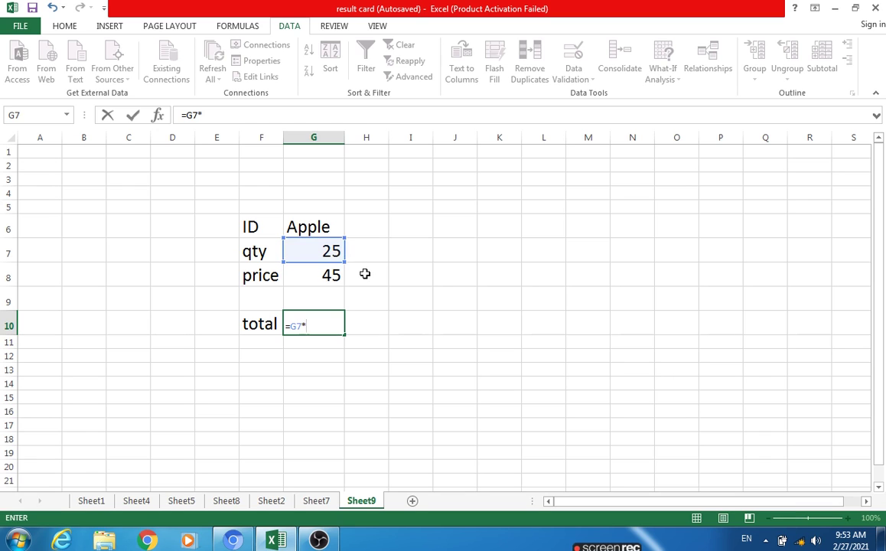
left_click(327, 279)
key("Return")
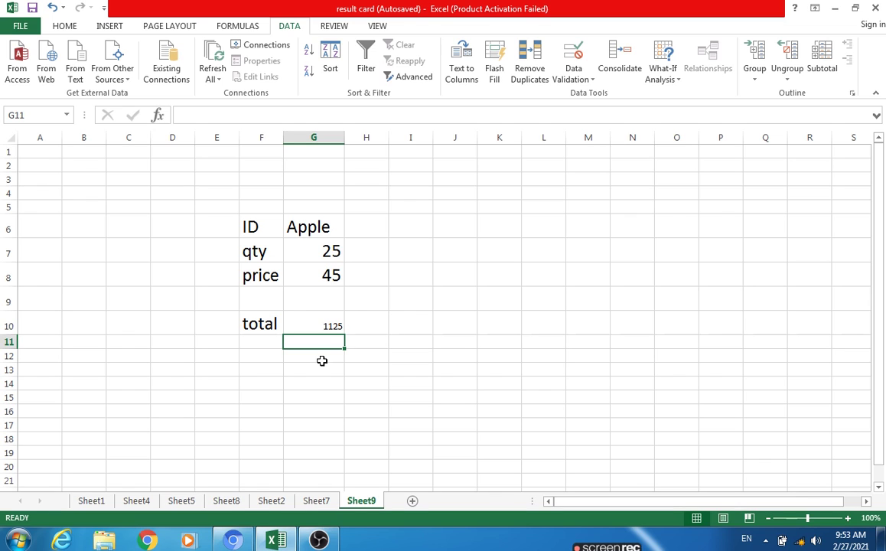
Step: Try Goal Seek on total cell G10 with target value 1500 by changing quantity cell G7, and discard the solution
left_click(332, 328)
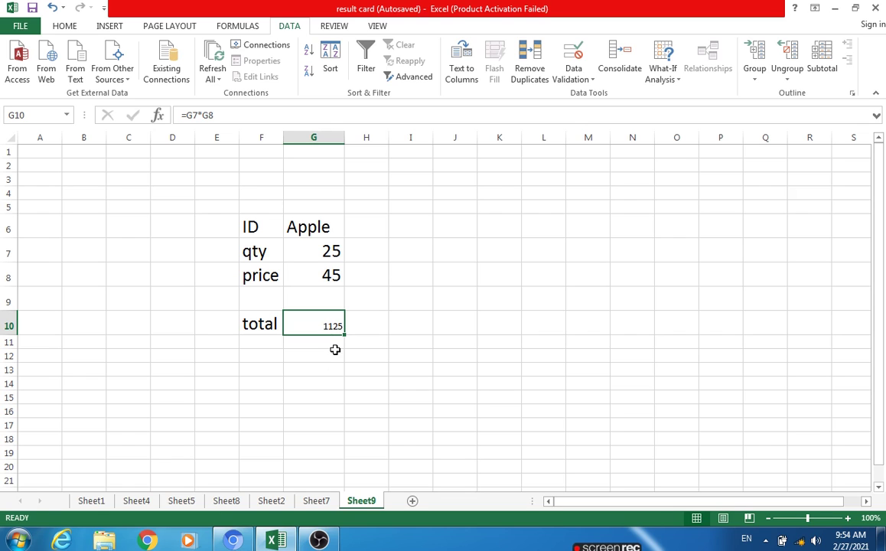
left_click(676, 80)
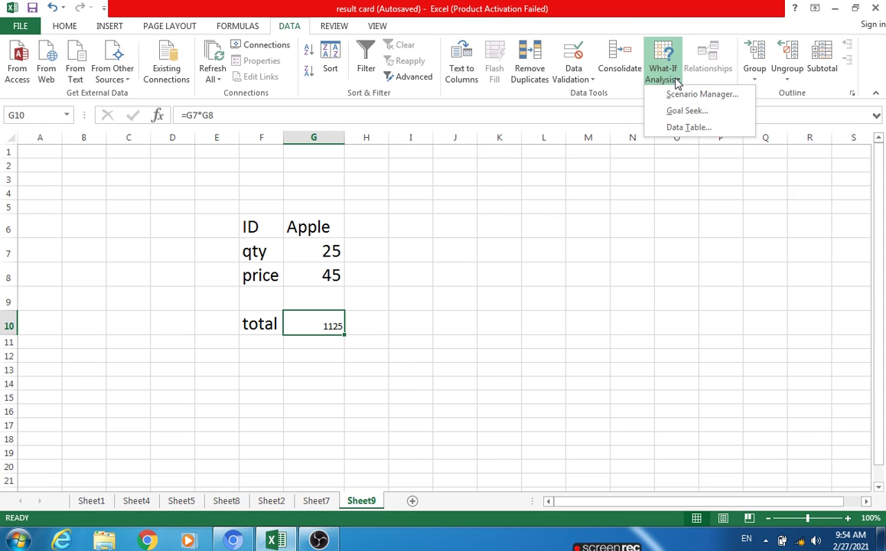
left_click(687, 111)
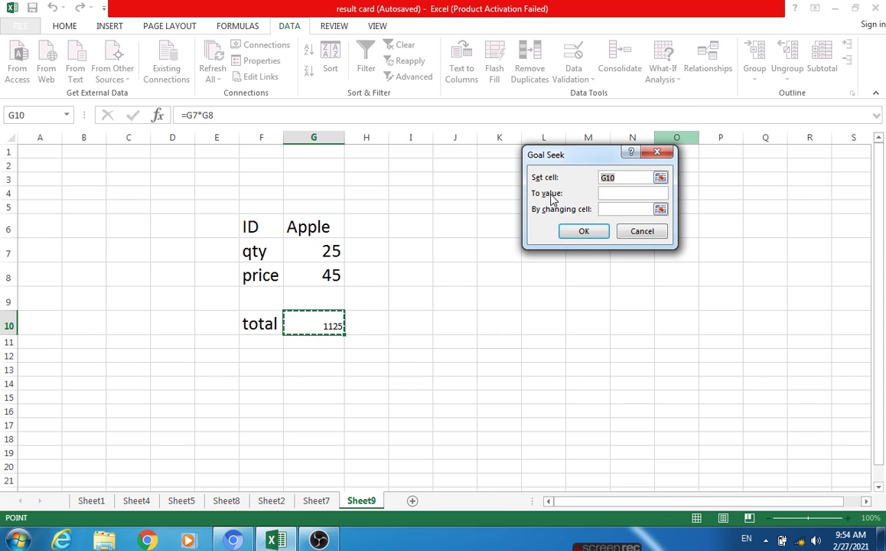
left_click(621, 192)
type("500")
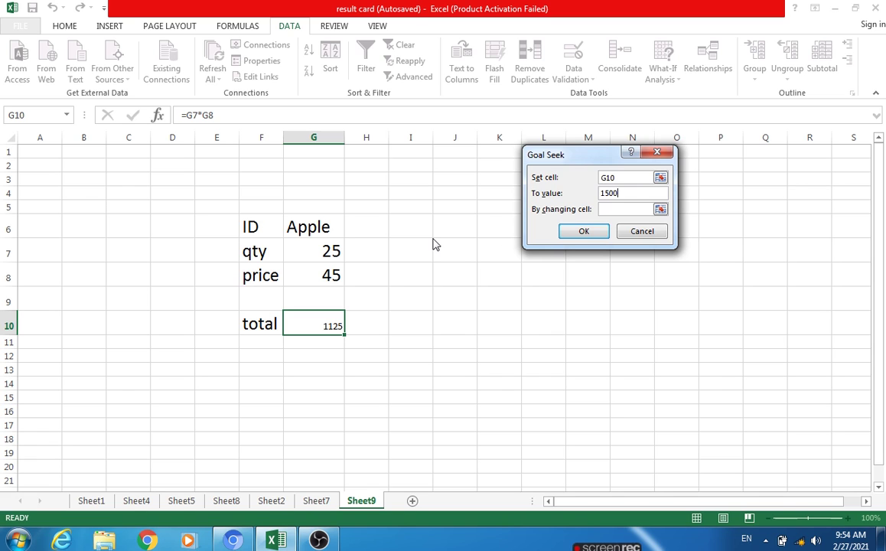
left_click(659, 210)
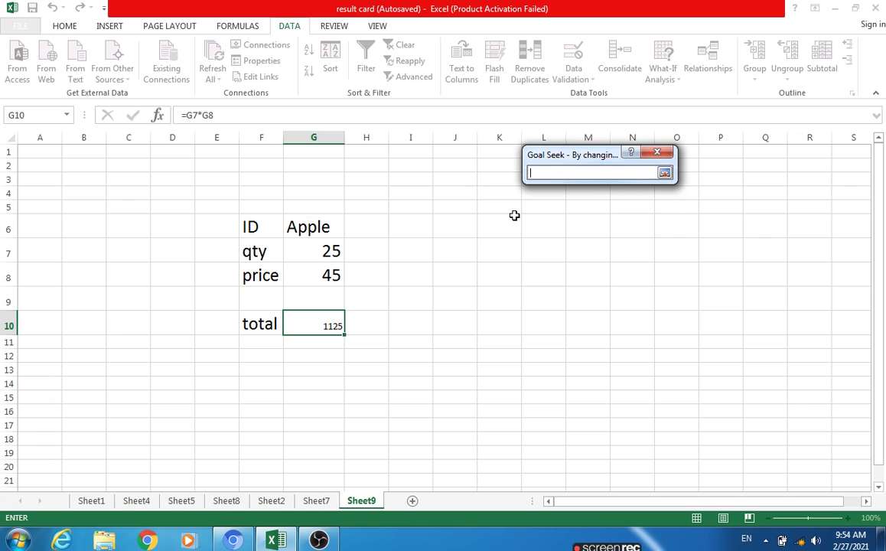
left_click(334, 255)
left_click(666, 175)
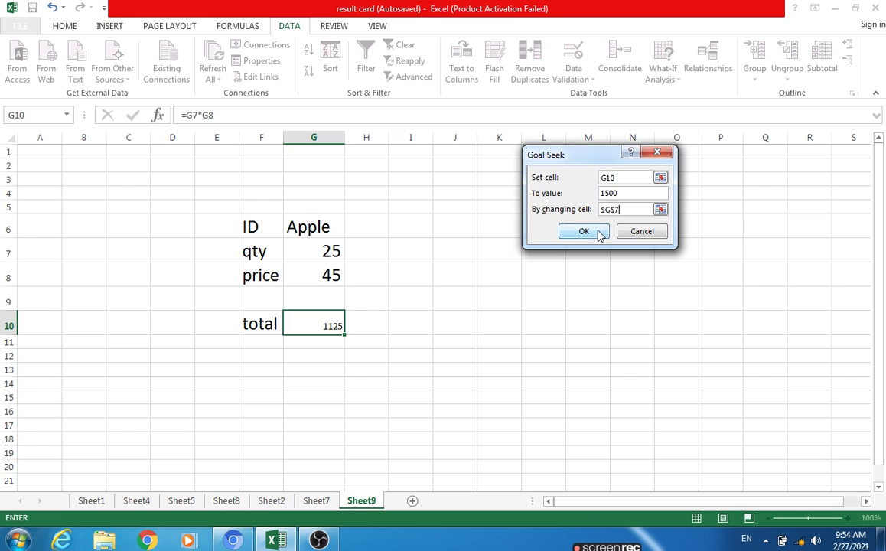
left_click(584, 231)
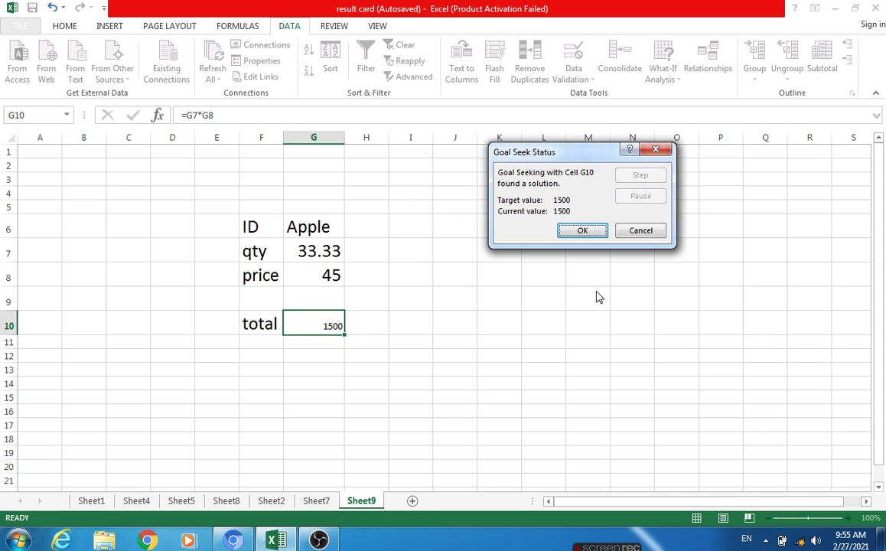
left_click(641, 232)
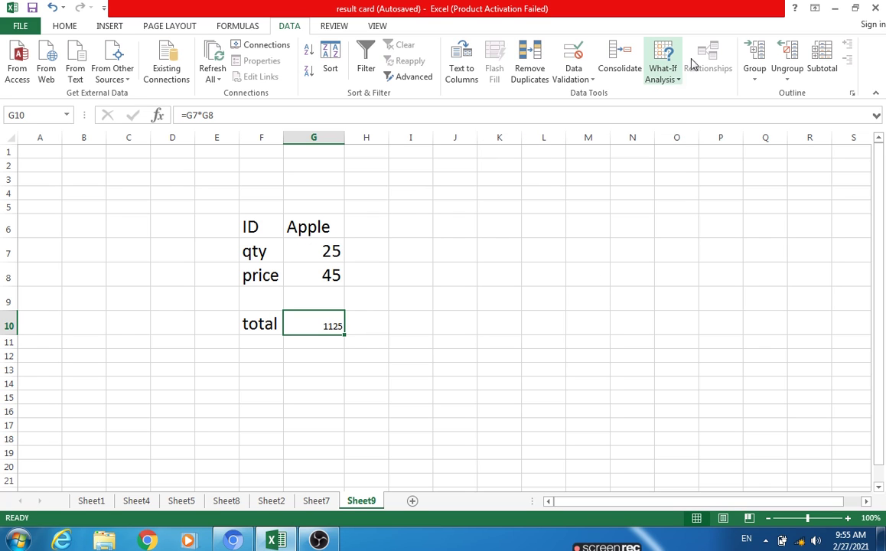
Step: Repeat the Goal Seek for a total of 1500 in G10 by changing G7, restoring the original values
left_click(668, 80)
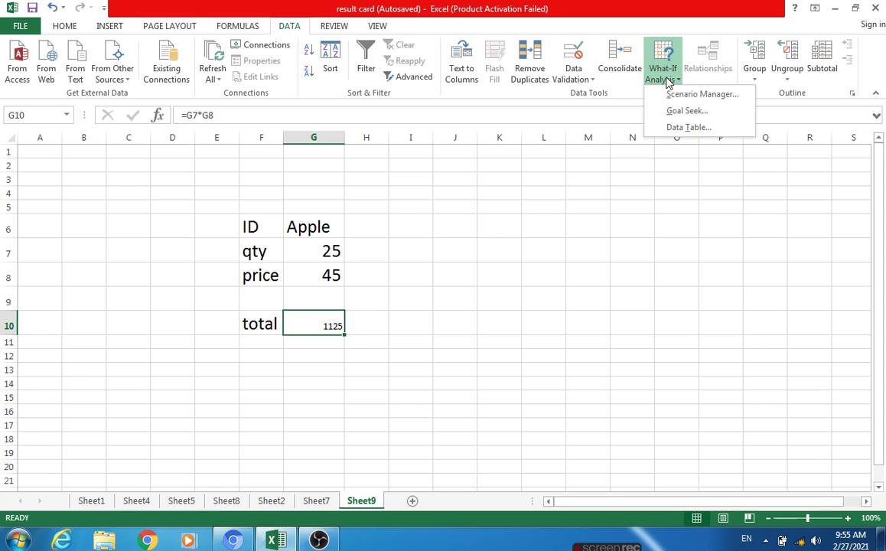
left_click(689, 111)
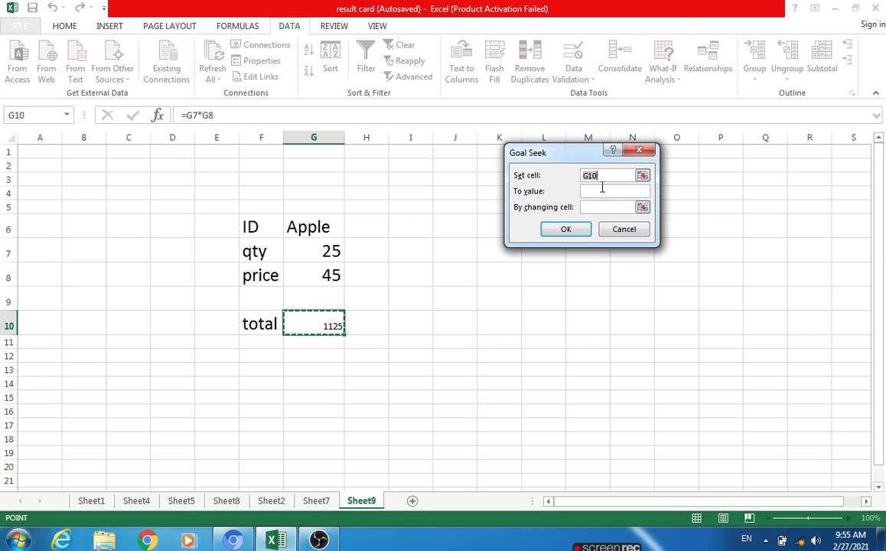
left_click(600, 190)
type("1500")
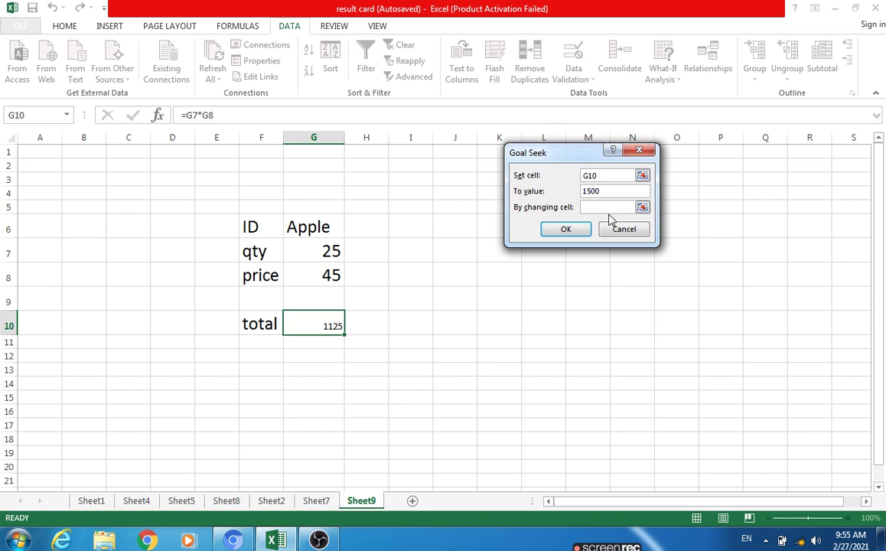
left_click(642, 207)
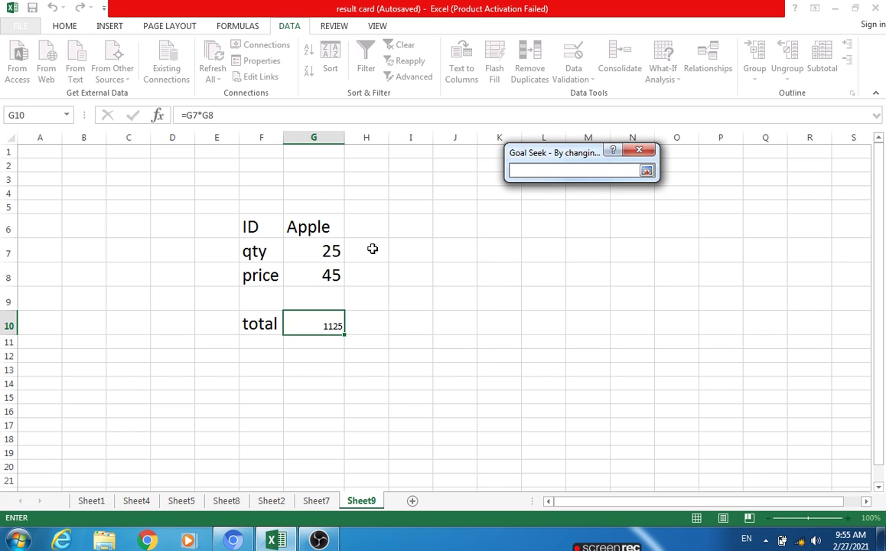
left_click(331, 251)
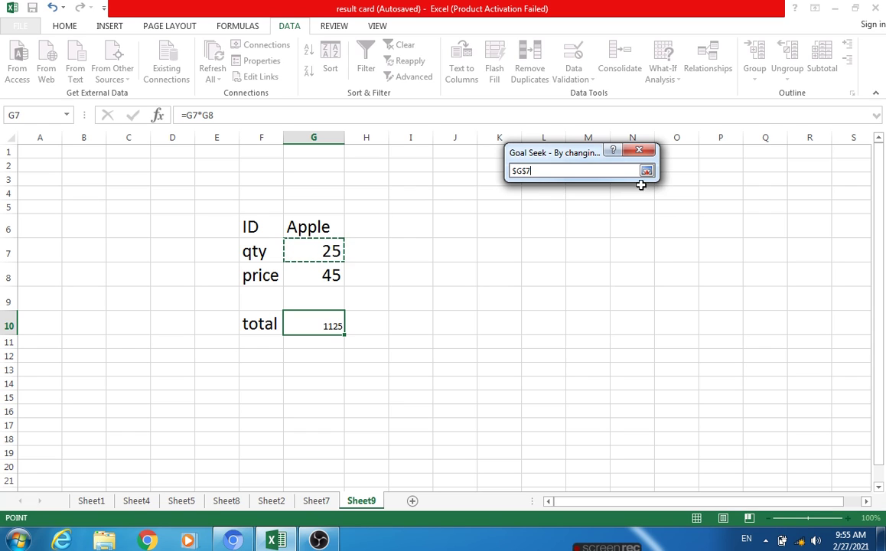
left_click(647, 170)
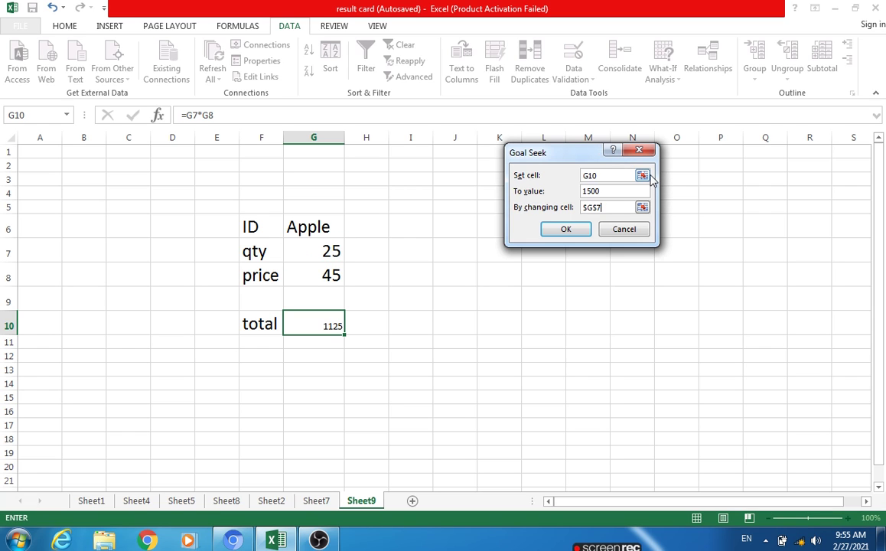
left_click(566, 229)
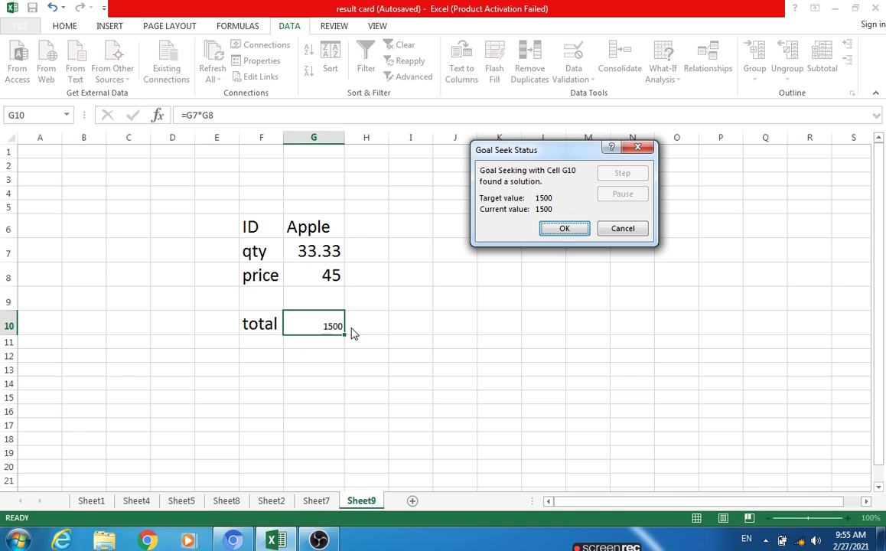
left_click(622, 227)
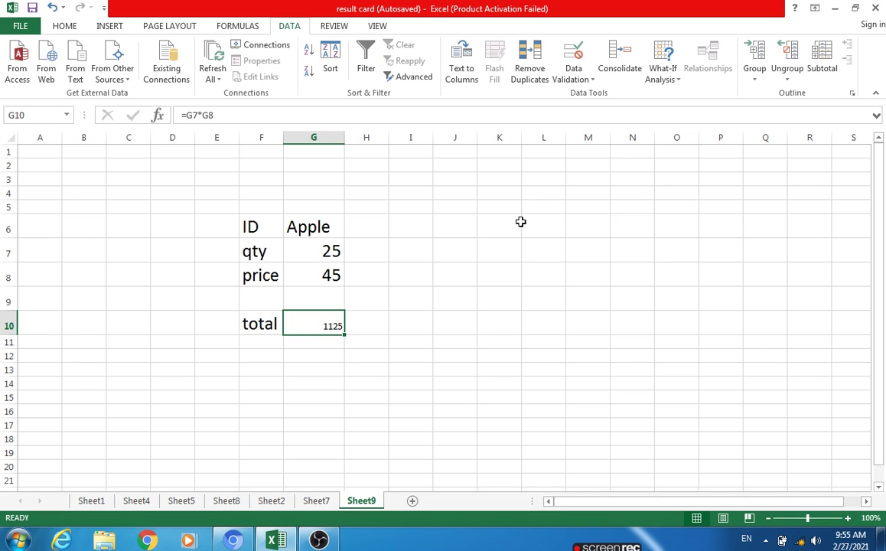
Step: Build a quantity list with the heading qty in L5 and the values 40, 45, 50 and 30 in L7:L10
left_click(543, 205)
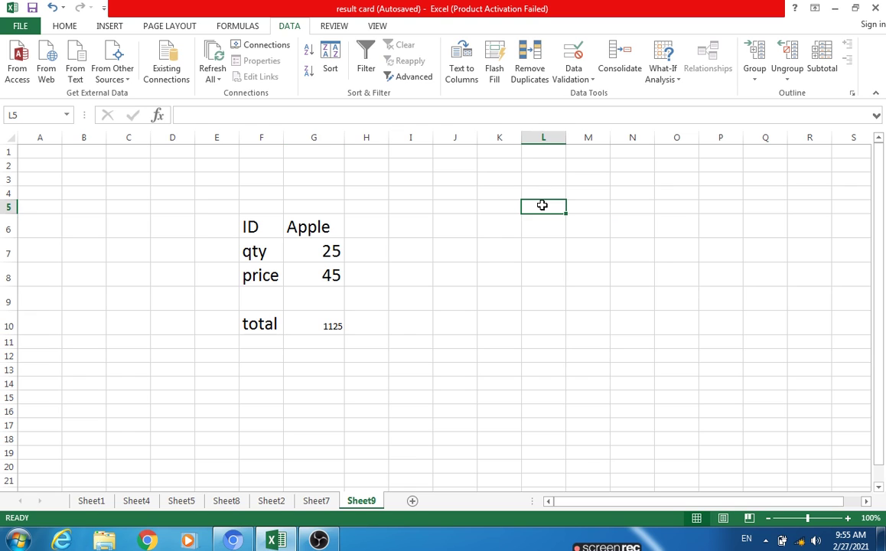
type("qty")
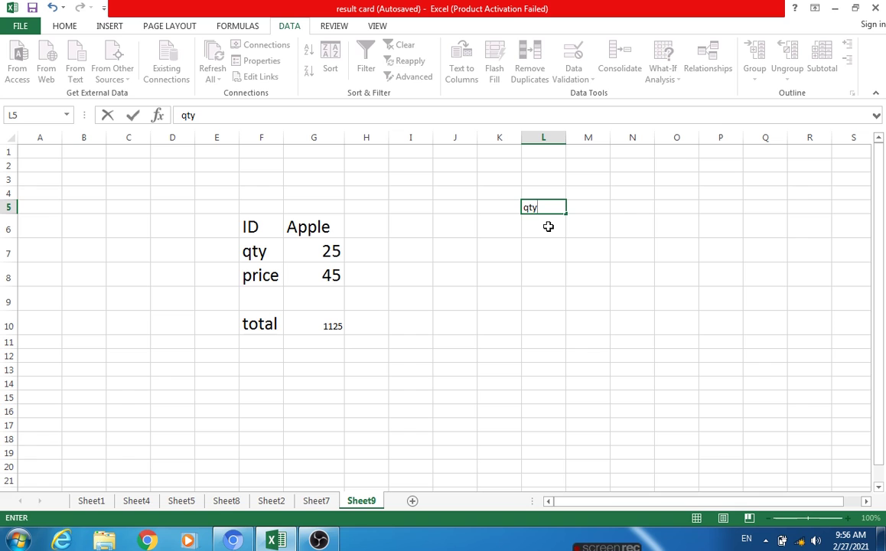
left_click(541, 253)
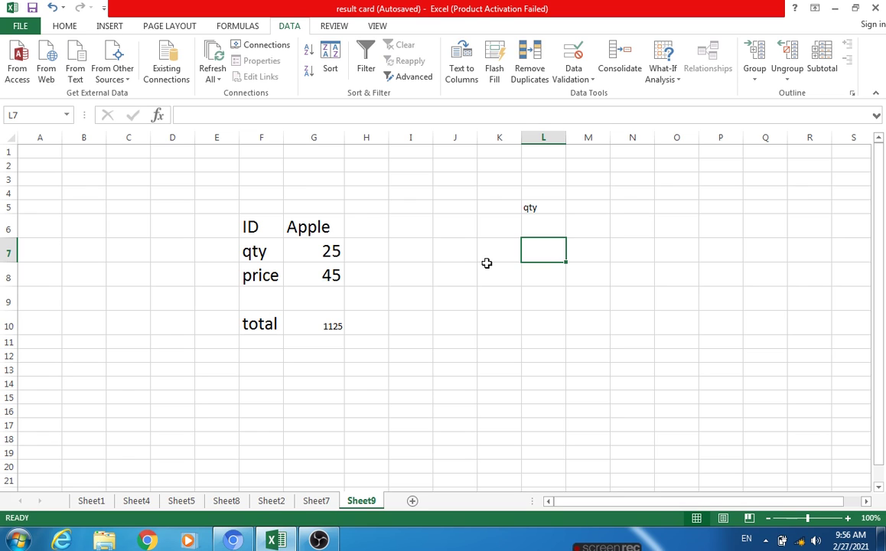
type("40")
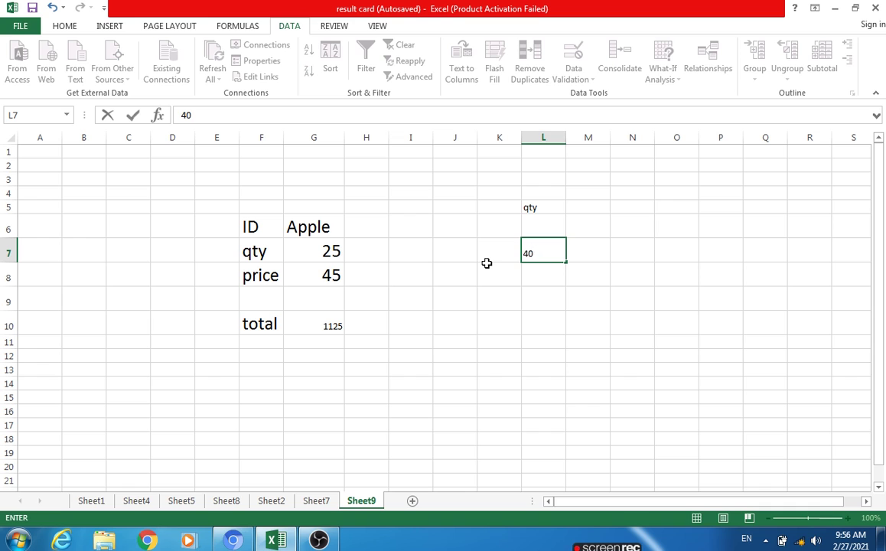
key("Return")
type("45")
key("Return")
type("509")
key("BackSpace")
key("Return")
type("30")
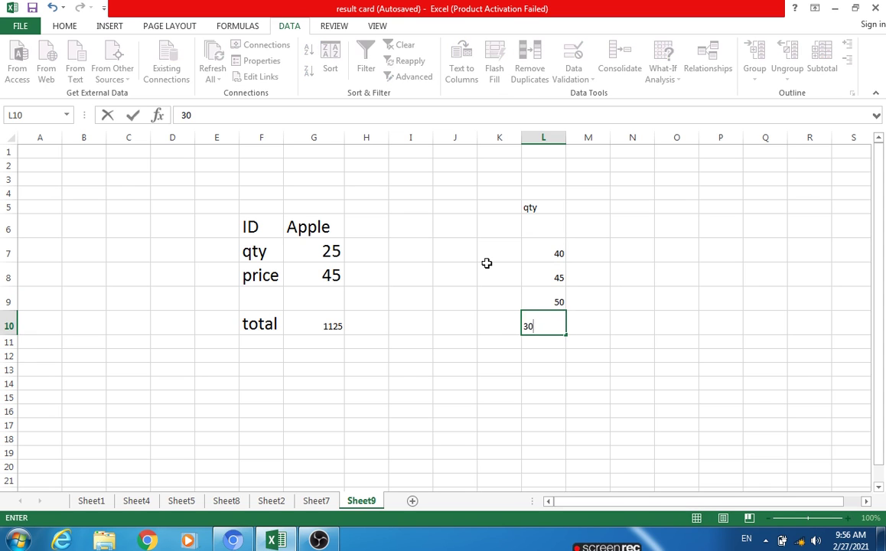
left_click(586, 222)
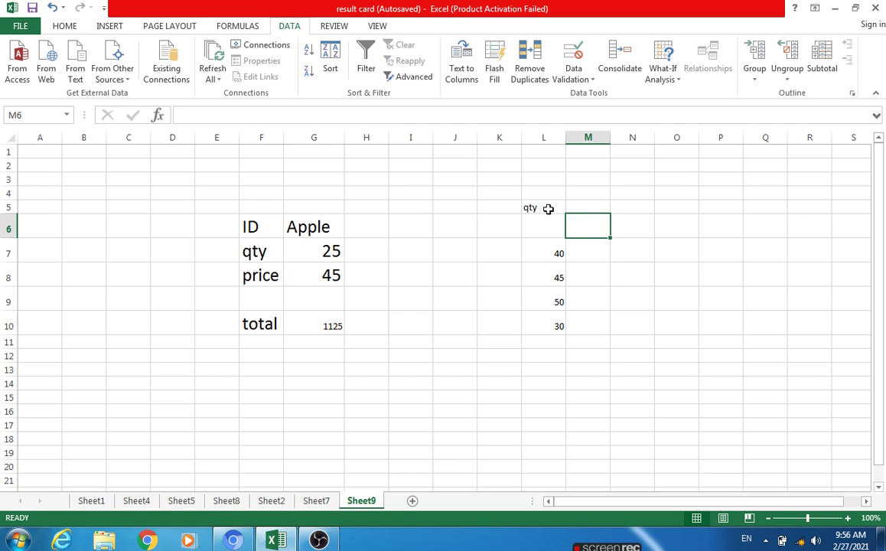
Step: Try to copy the total from G10 into M6 beside the quantity list
left_click(335, 324)
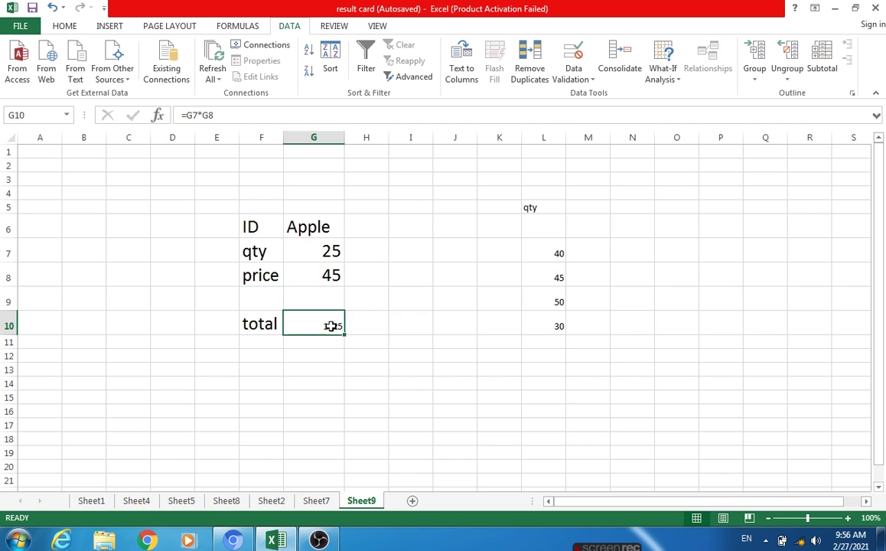
key("ctrl+c")
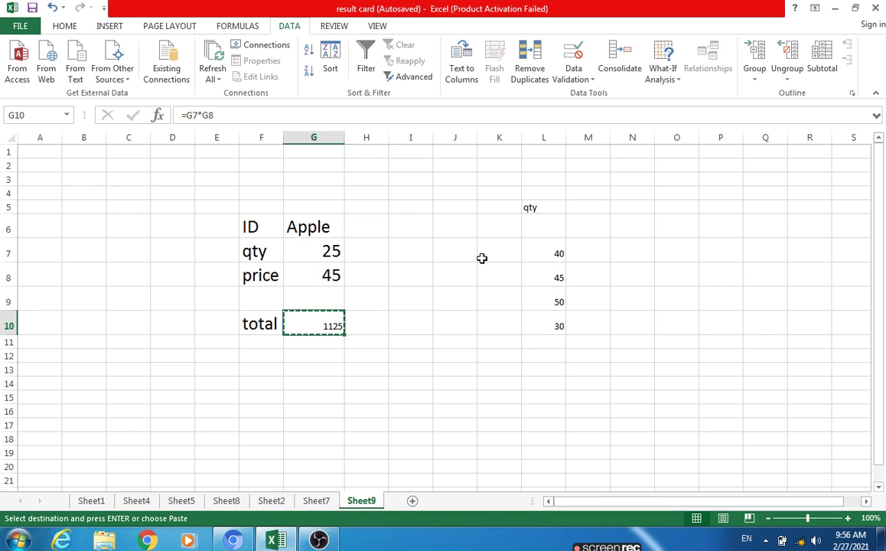
left_click(591, 226)
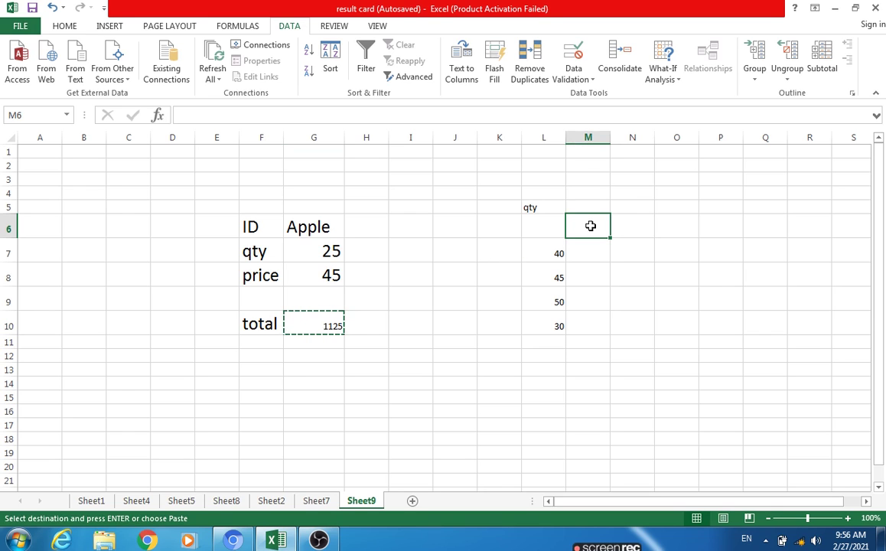
key("ctrl+v")
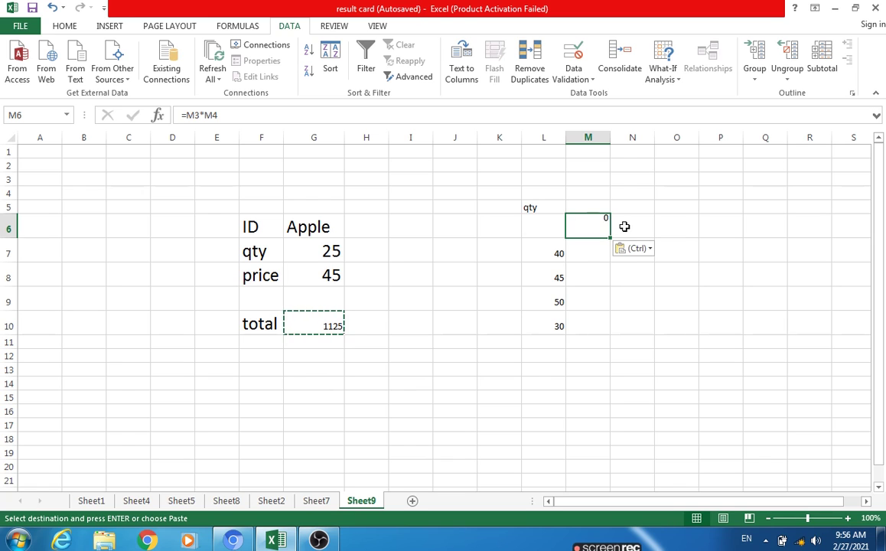
left_click(607, 268)
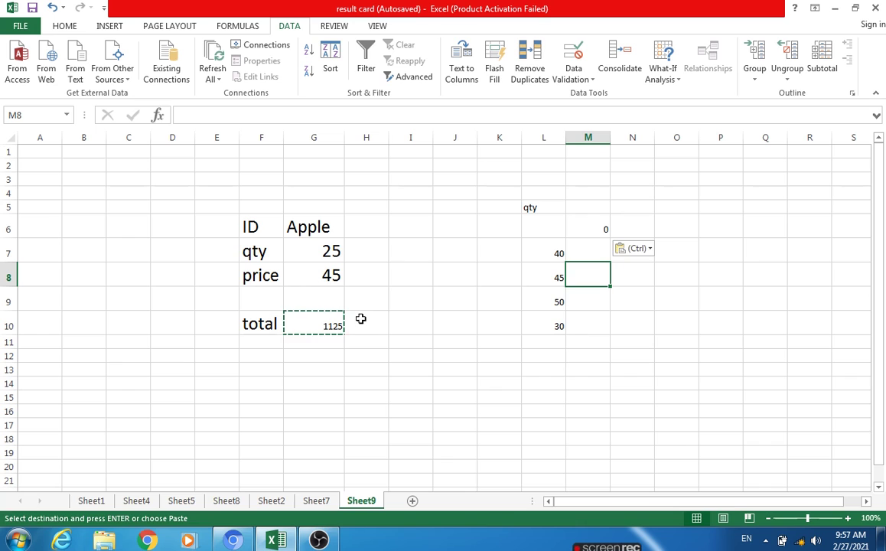
key("Escape")
Step: Paste a copy of total cell G10 into M6 again, and clear the pasted formula
left_click(315, 330)
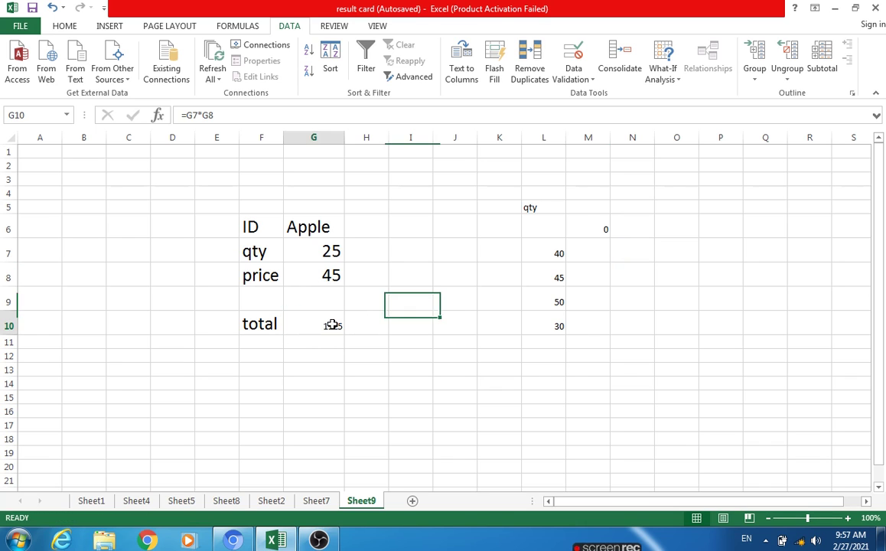
key("ctrl+c")
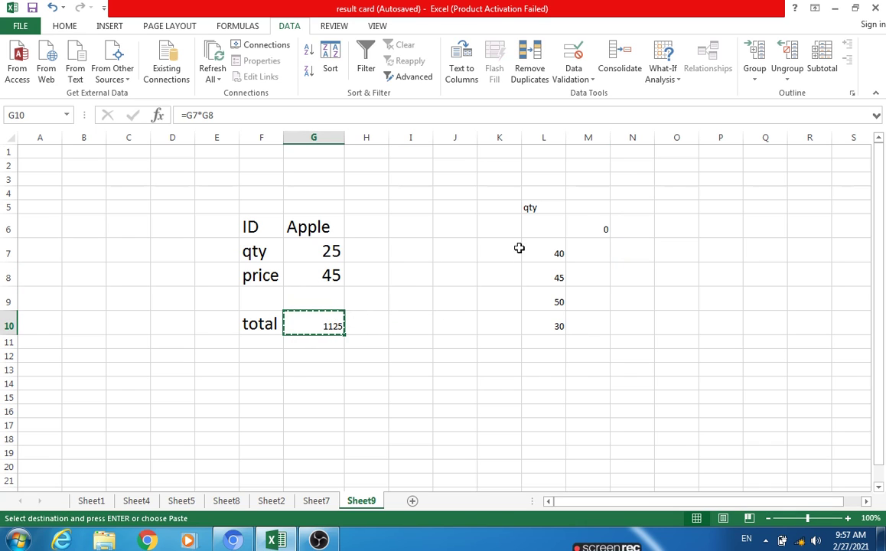
left_click(588, 226)
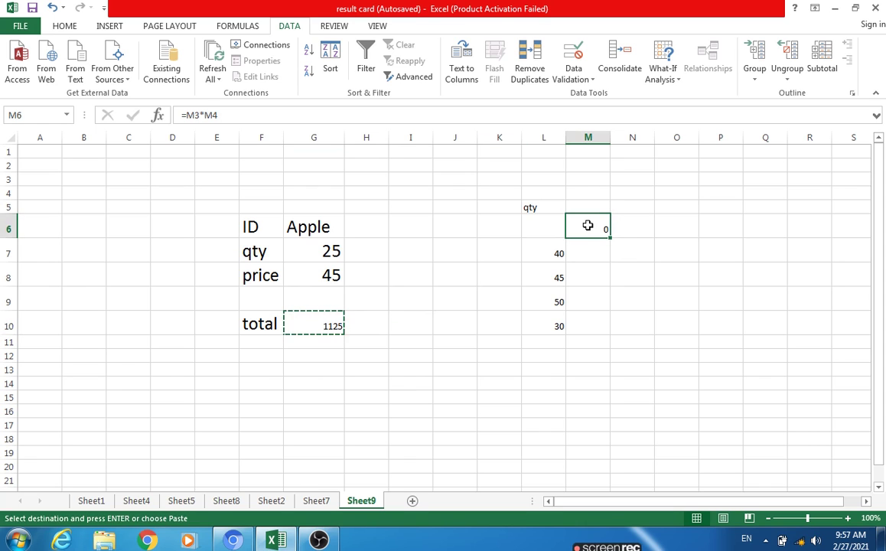
key("ctrl+v")
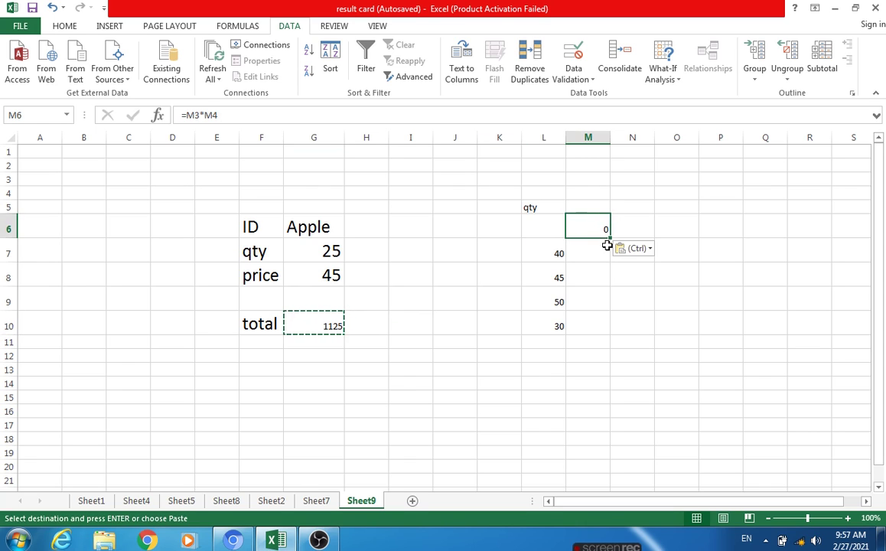
double_click(606, 231)
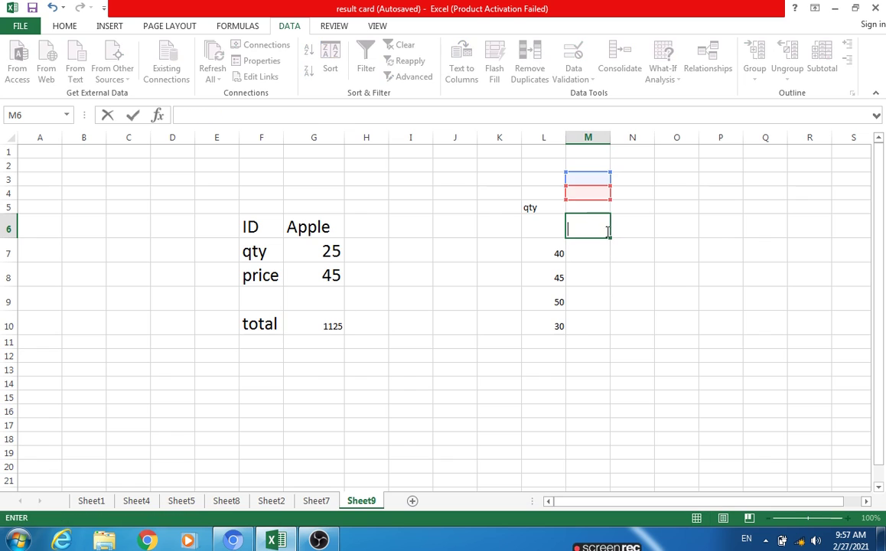
left_click(631, 226)
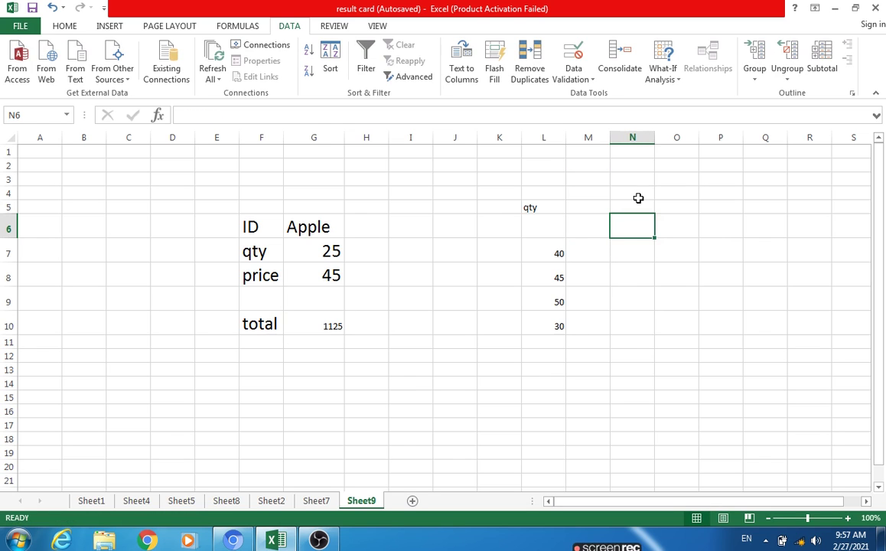
left_click(593, 224)
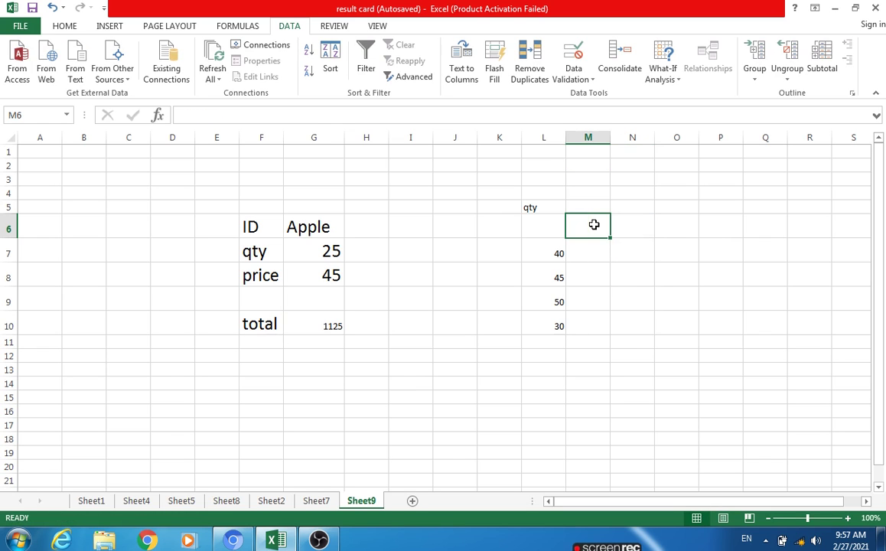
Step: Repeat the copy of the G10 formula to M6, and empty M6 again
left_click(327, 324)
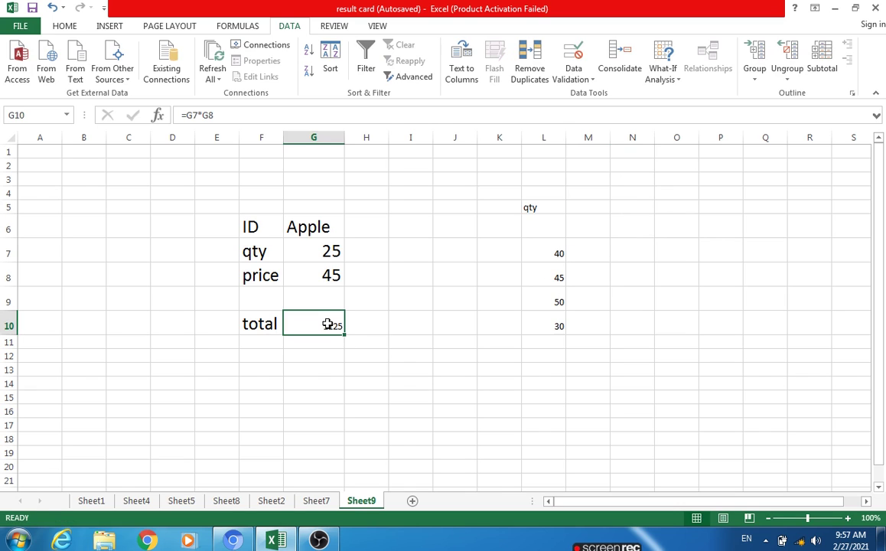
key("ctrl+c")
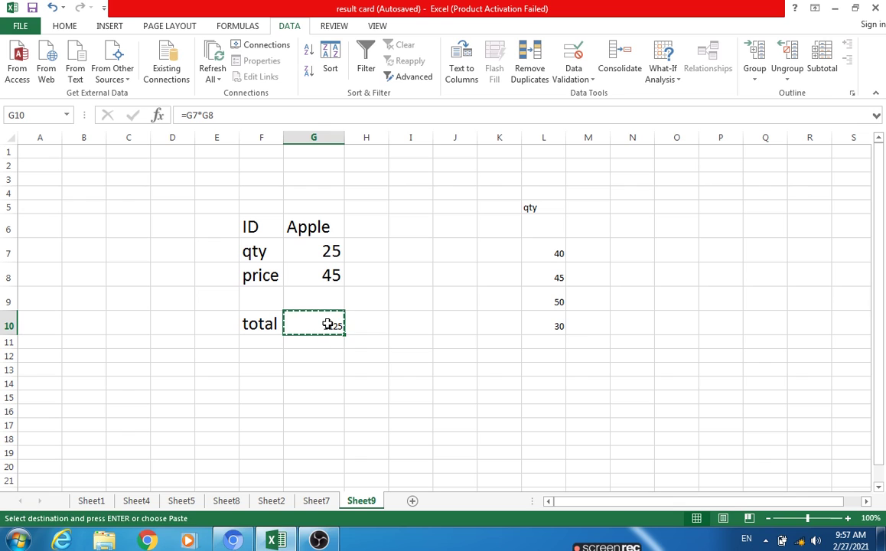
left_click(594, 226)
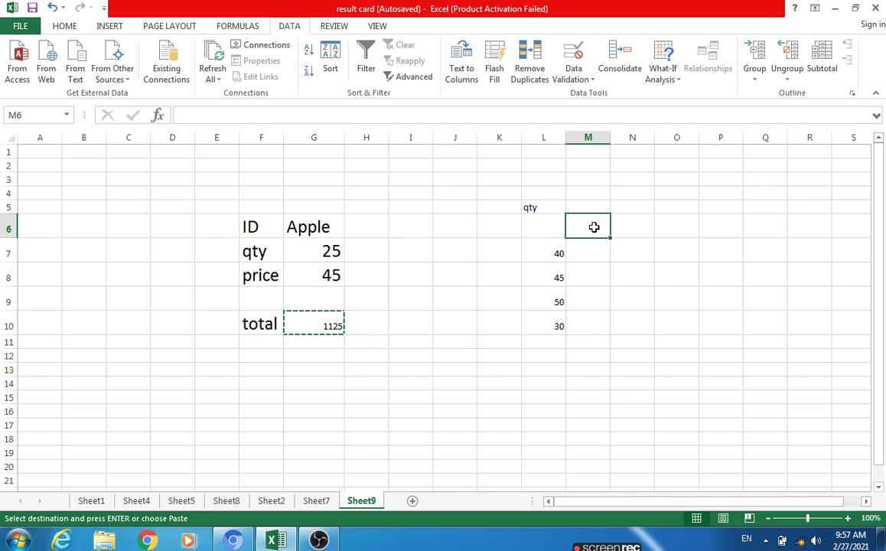
key("ctrl+v")
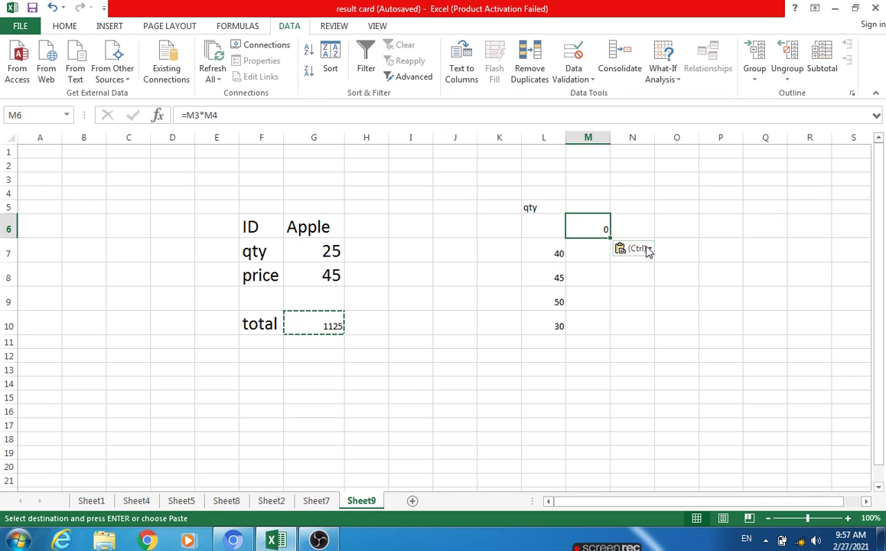
left_click(617, 230)
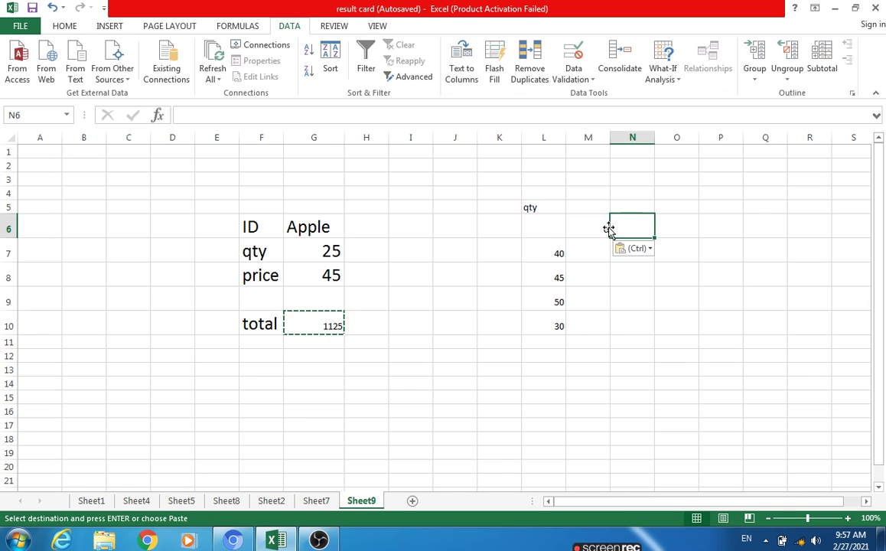
left_click(603, 229)
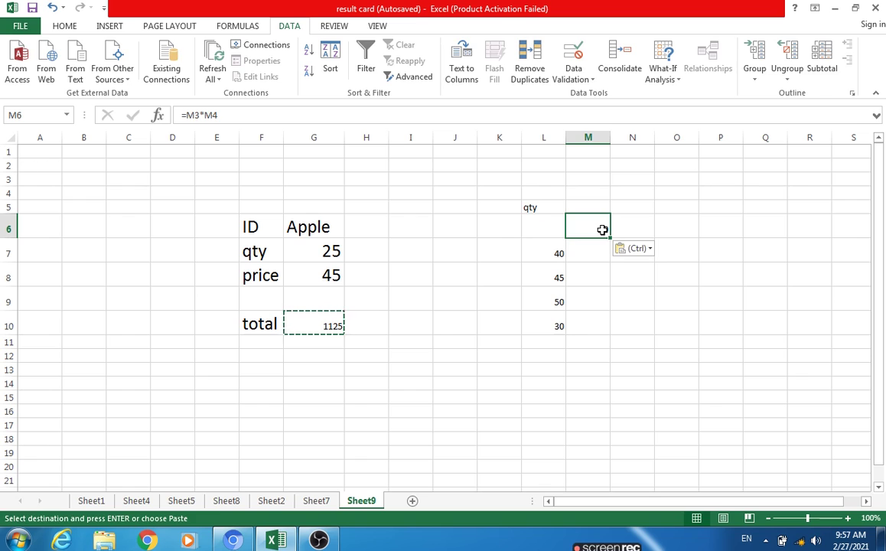
key("BackSpace")
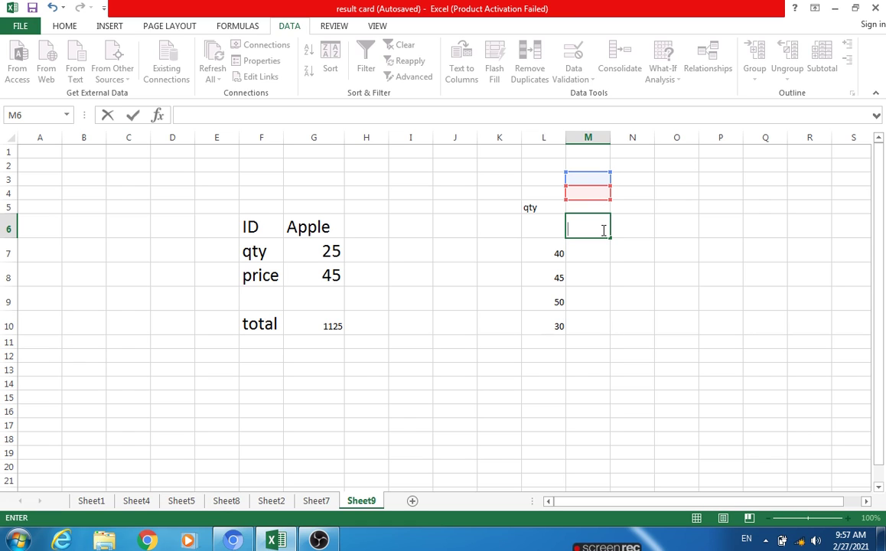
key("Escape")
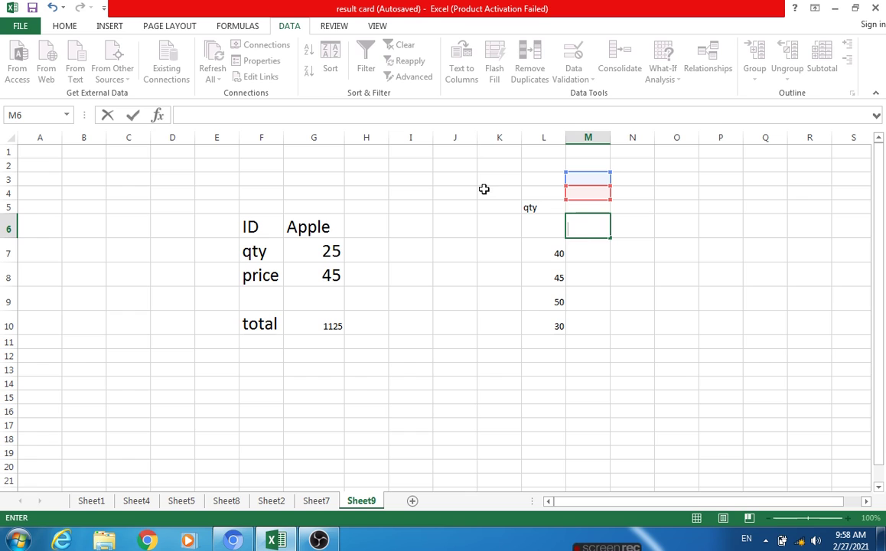
left_click(483, 191)
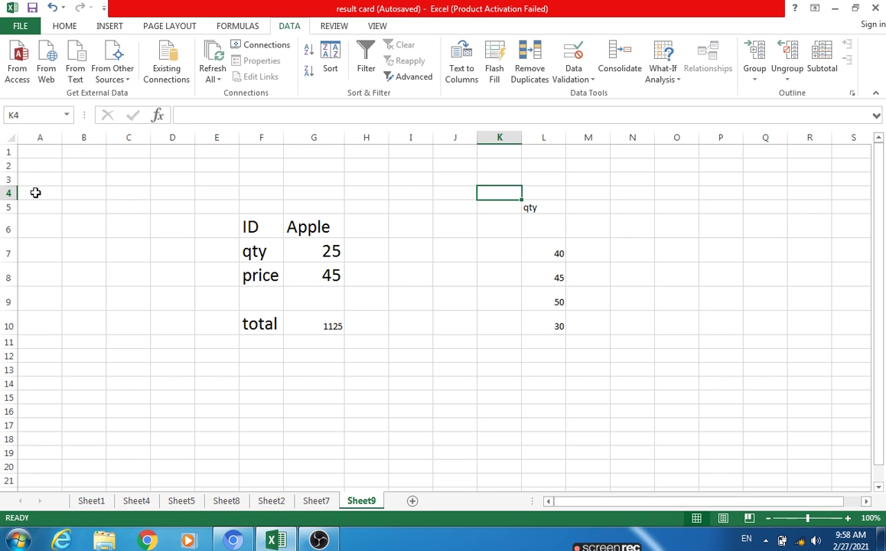
Step: Enter the total 1125 as a plain value in M6, above the column next to the quantities
left_click(596, 226)
type("112")
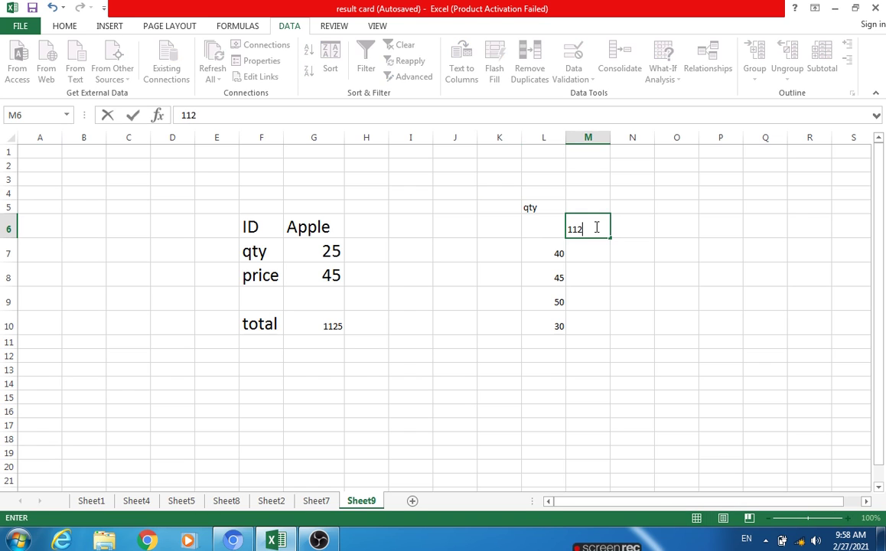
type("5")
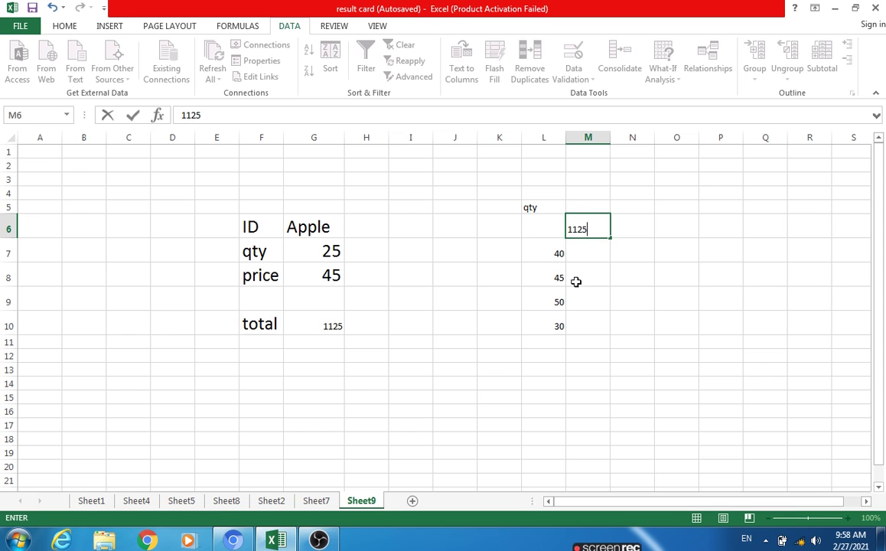
left_click(580, 251)
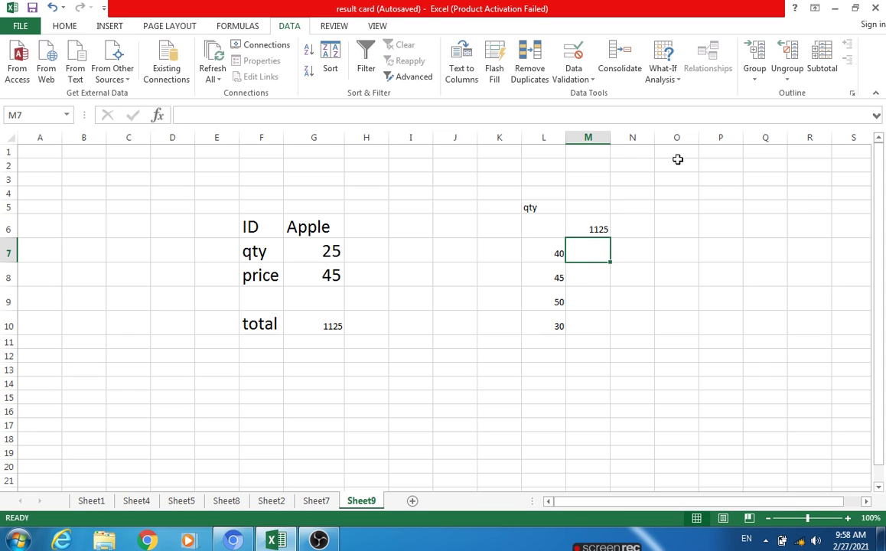
left_click(677, 81)
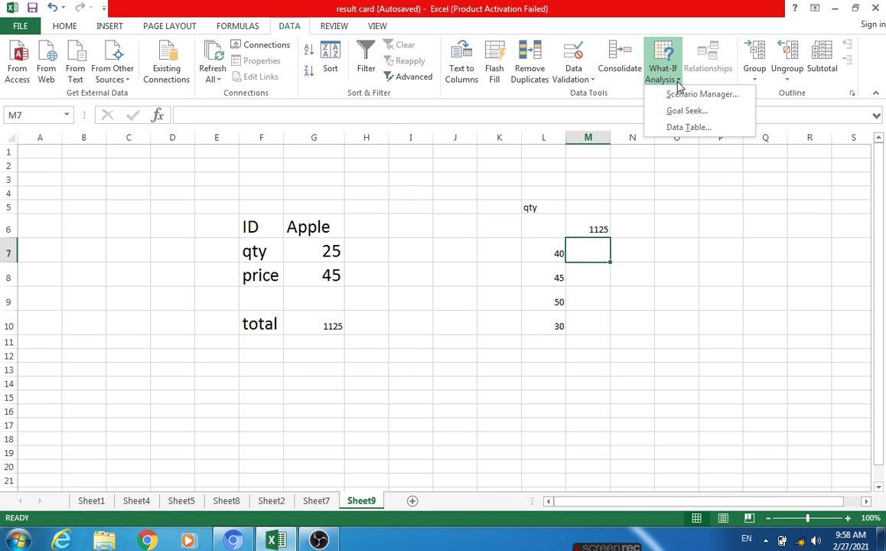
left_click(682, 128)
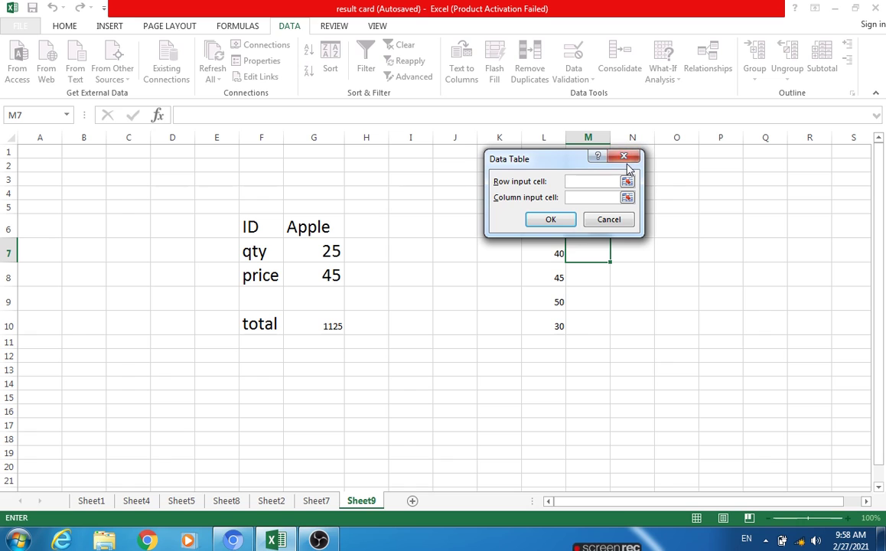
left_click(624, 157)
left_click_drag(558, 233, 592, 324)
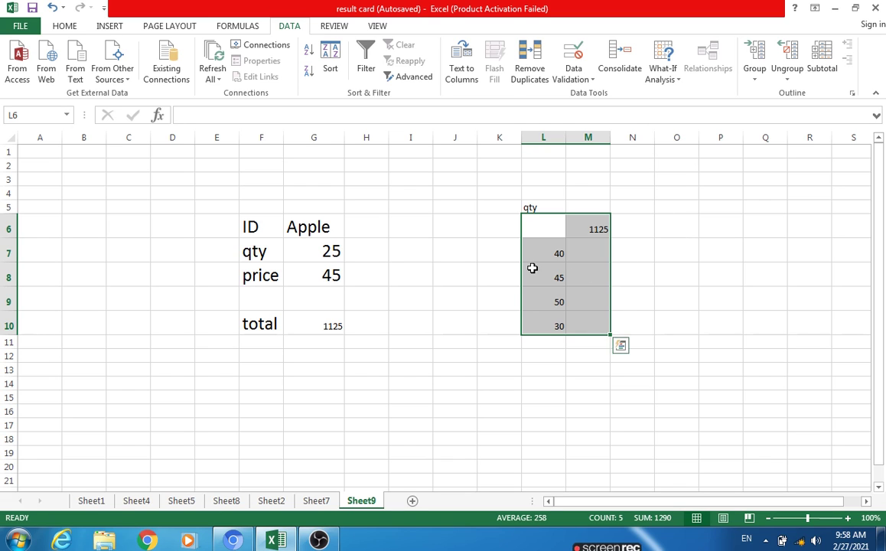
left_click(473, 265)
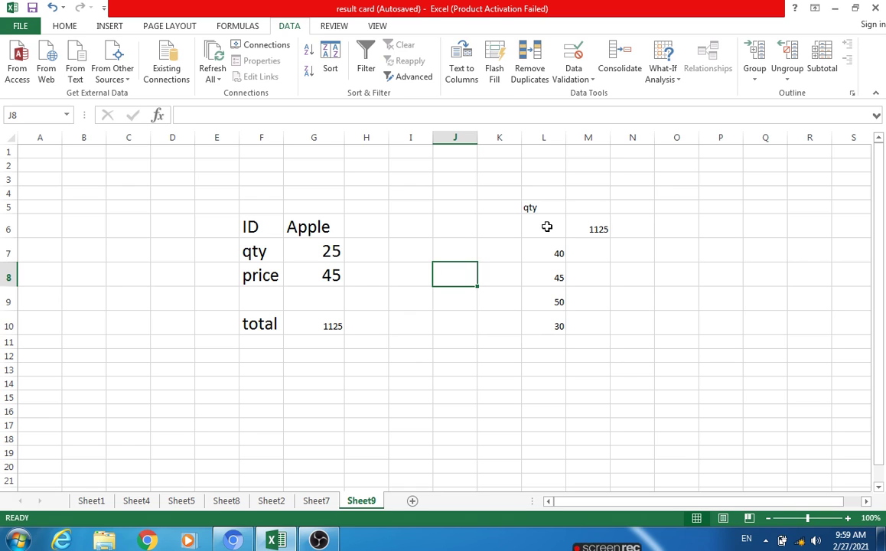
left_click(678, 80)
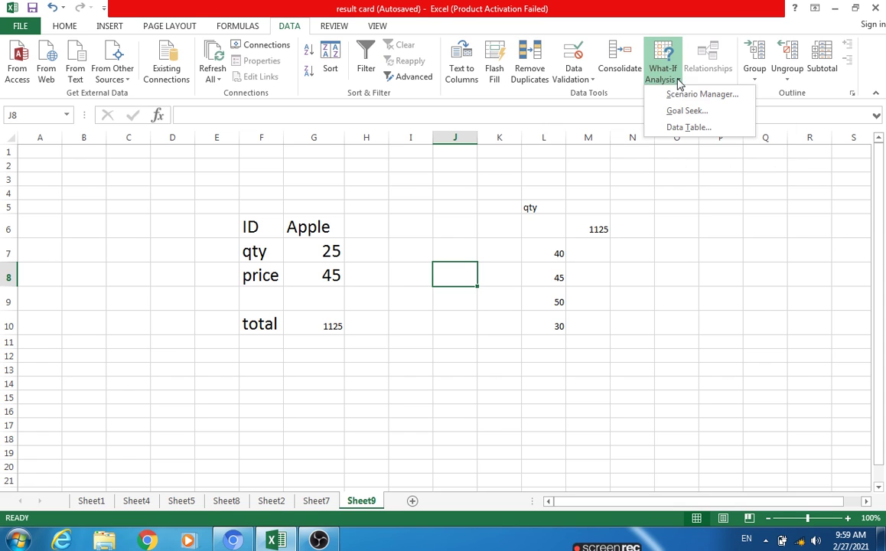
left_click(556, 235)
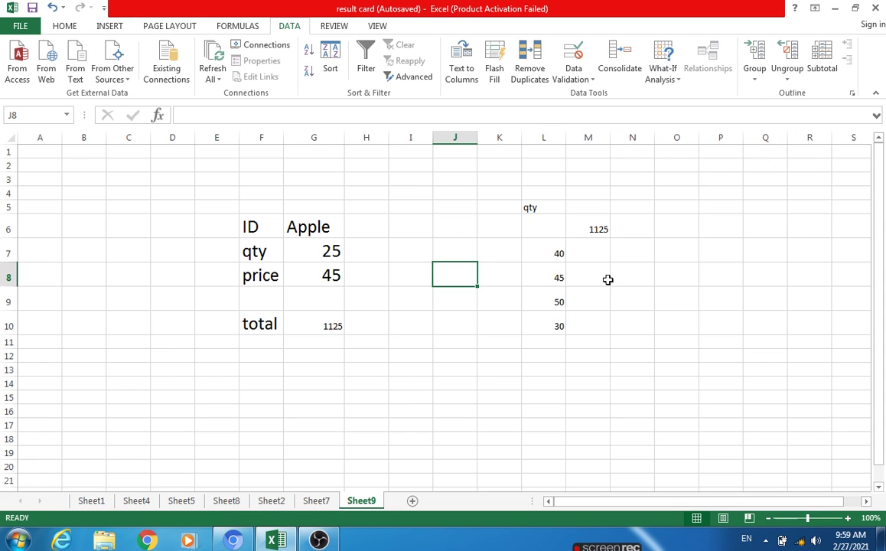
Step: Create a one-variable data table over L6:M10 with quantity cell G7 as the column input cell
left_click_drag(549, 228, 596, 329)
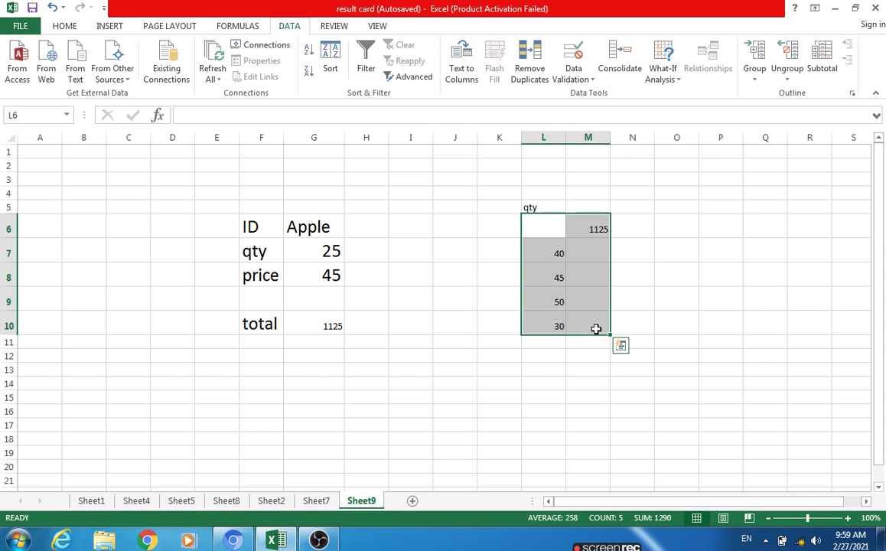
left_click(671, 75)
left_click(689, 128)
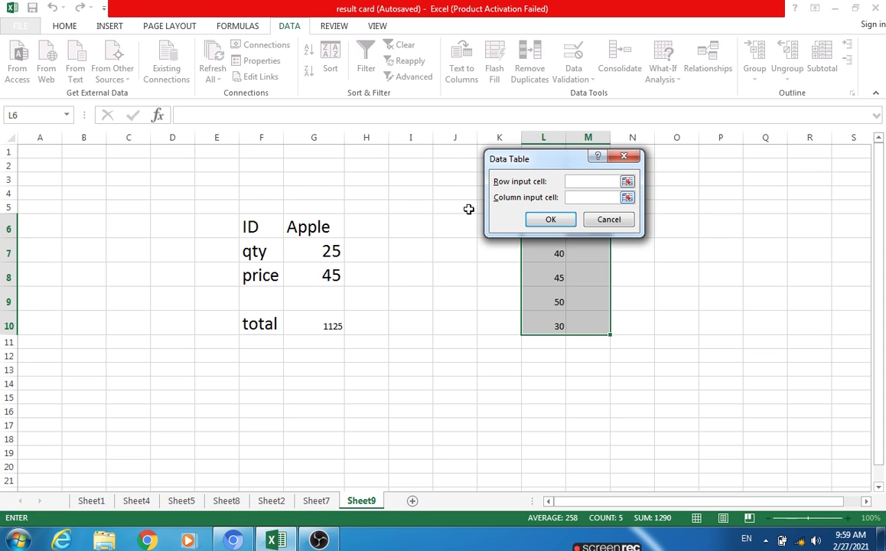
left_click(610, 197)
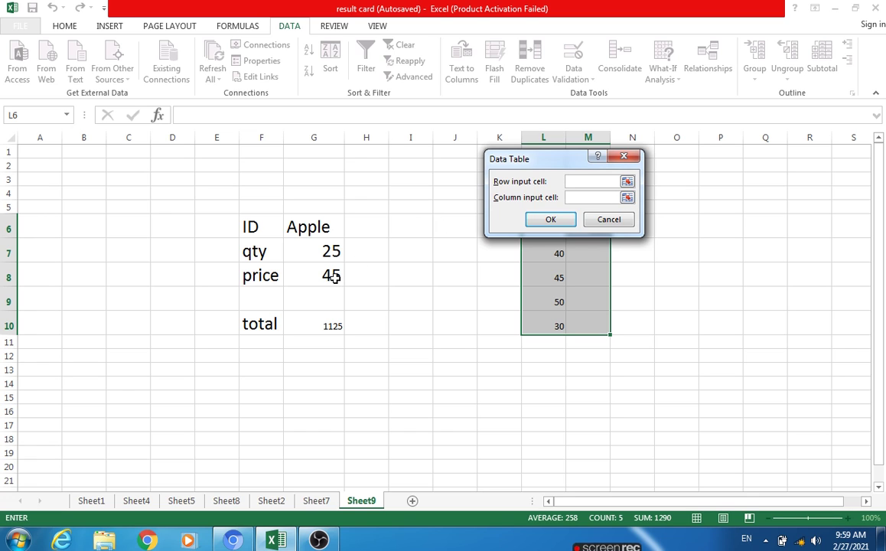
left_click(329, 248)
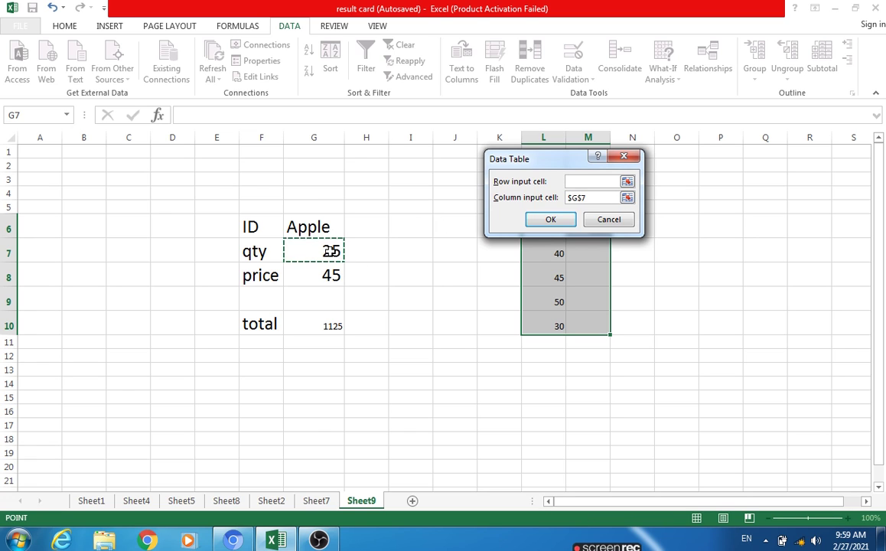
left_click(552, 221)
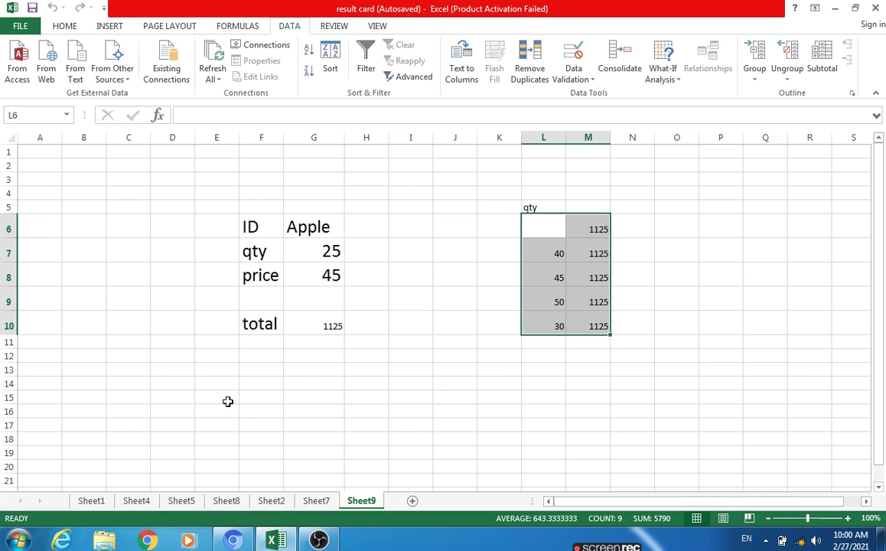
Step: Enter the label "price" in D14, followed by the values 23, 45, 40 and 30 across E14:H14
left_click(187, 388)
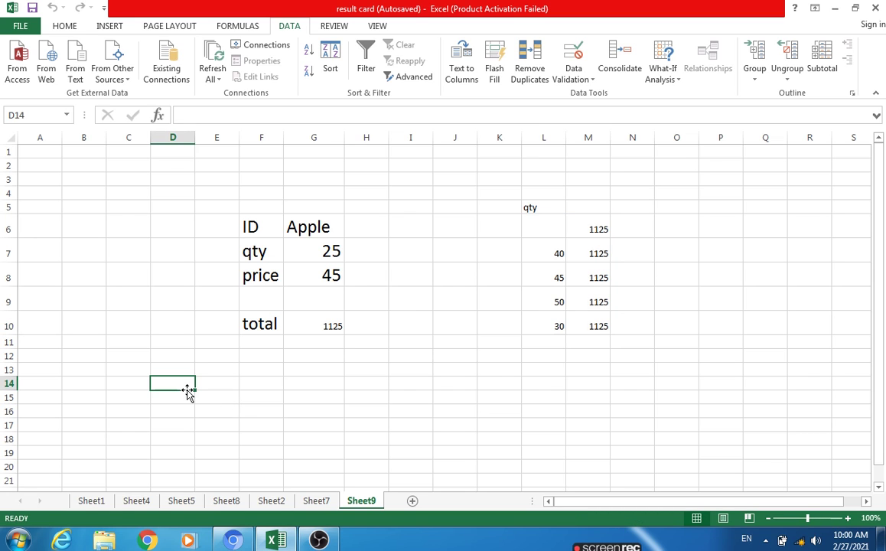
type("price")
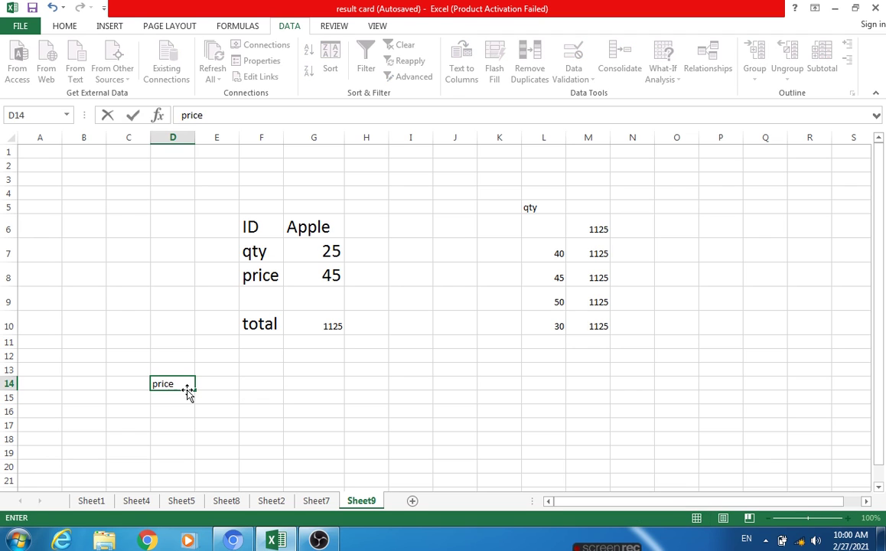
key("Tab")
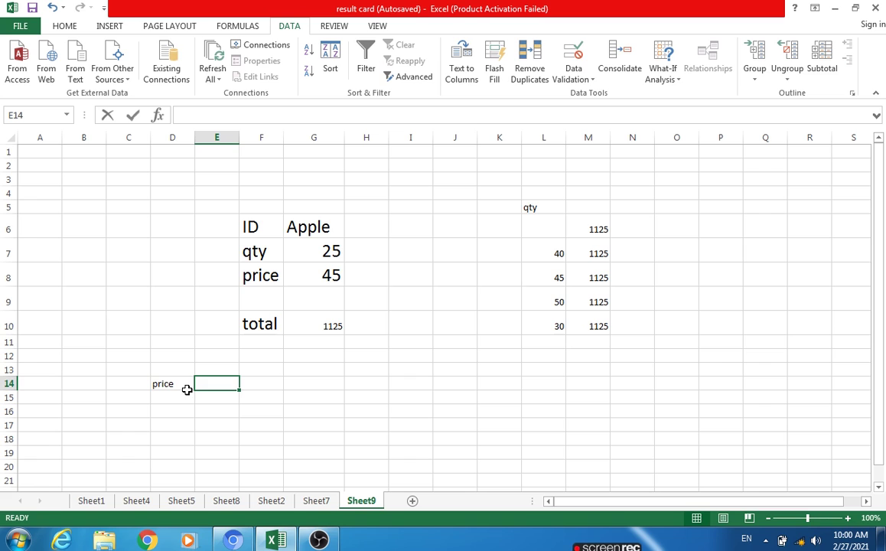
type("23")
key("Tab")
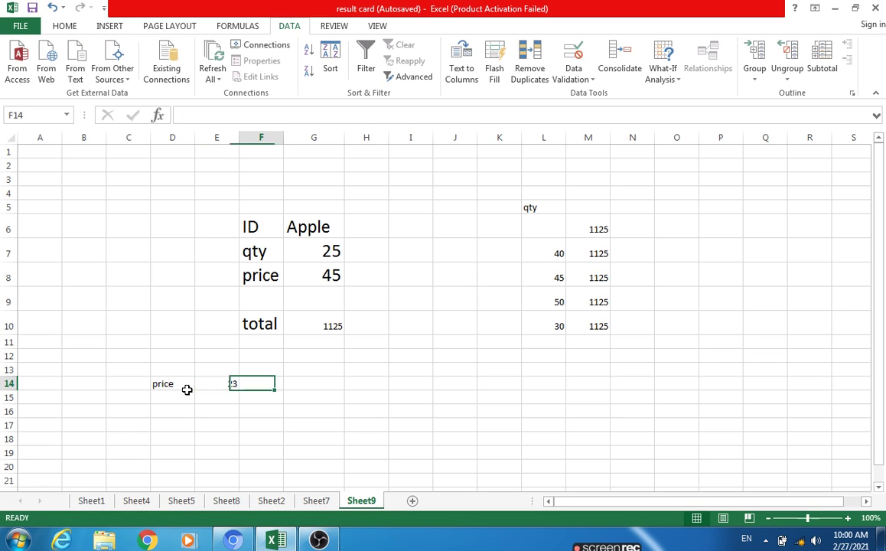
type("45")
key("Tab")
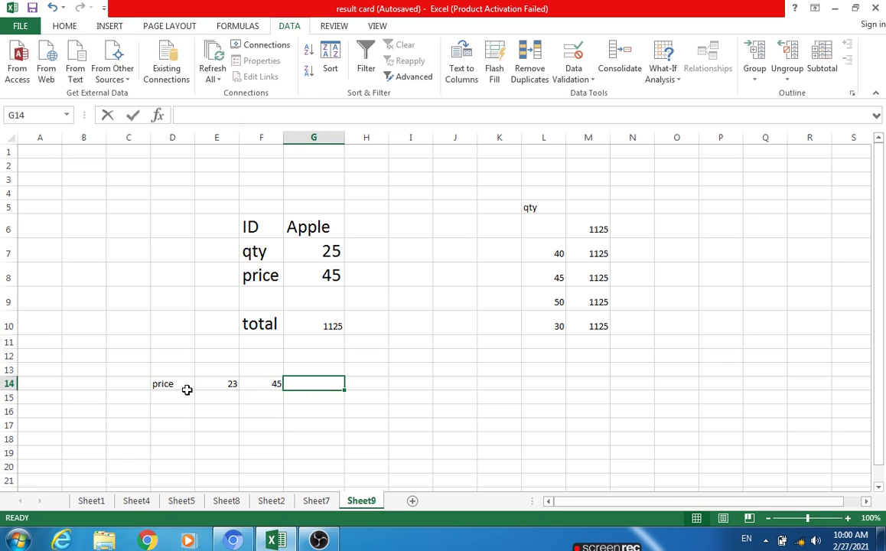
type("40")
key("Tab")
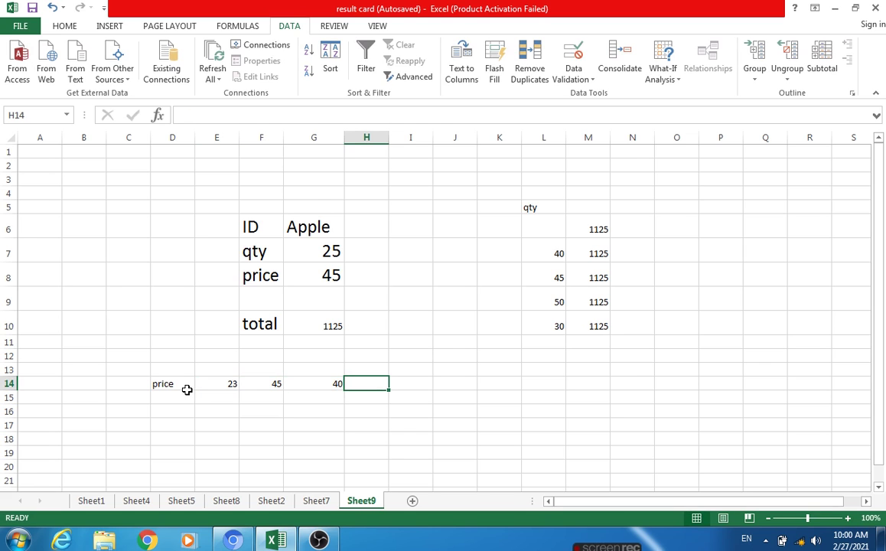
type("30")
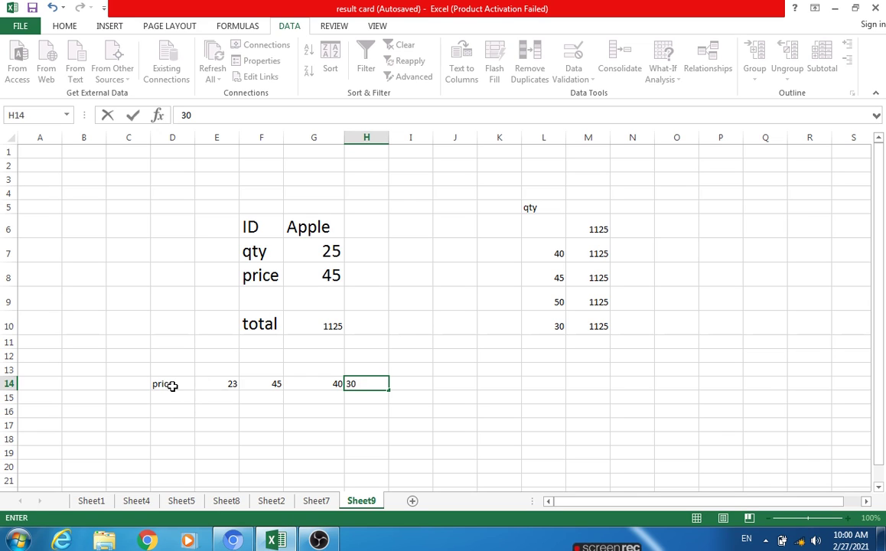
Step: Move the "price" label from D14 to C14, leaving D14 empty
left_click(171, 385)
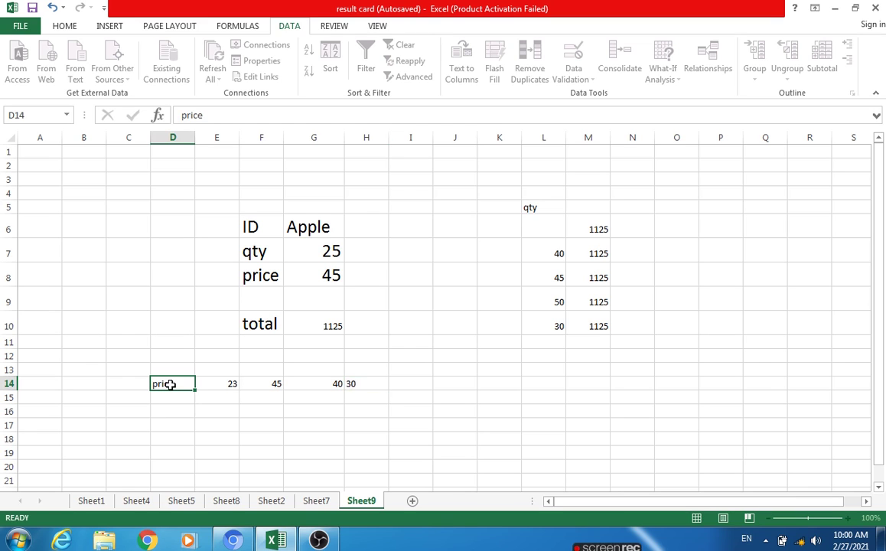
key("ctrl+c")
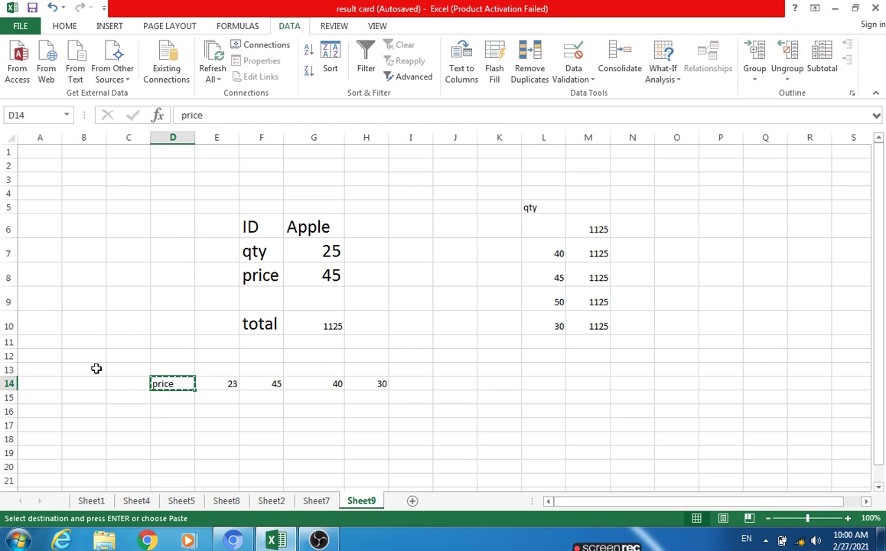
left_click(129, 381)
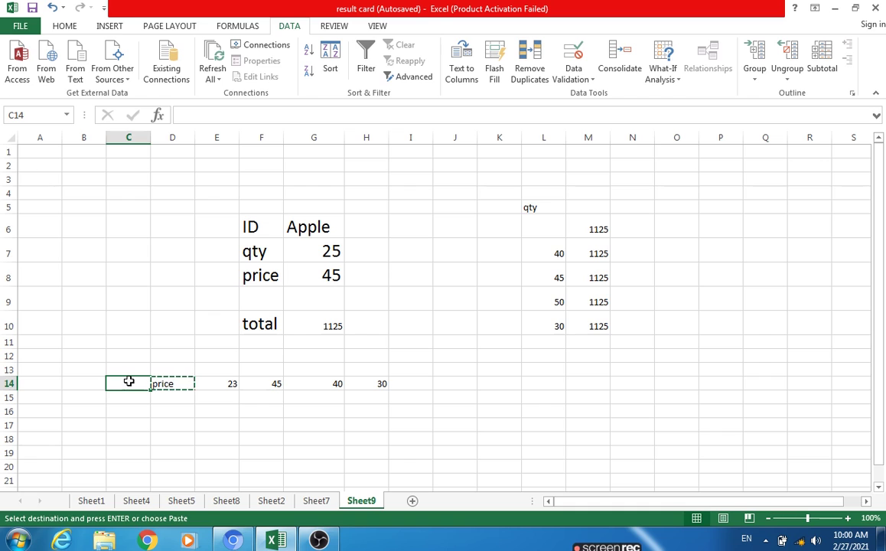
key("ctrl+v")
Step: Enter the label "qty" in D13 and the first quantity, 20, in D15
left_click(178, 366)
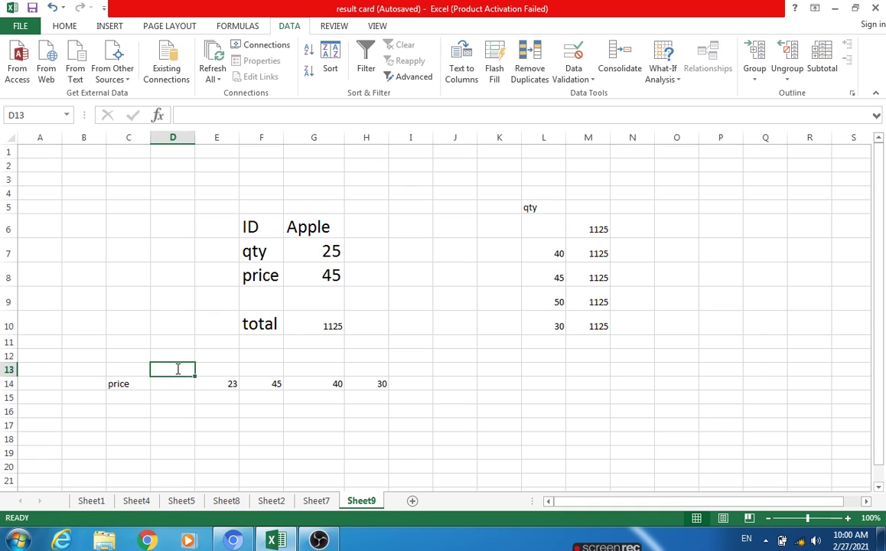
type("qty")
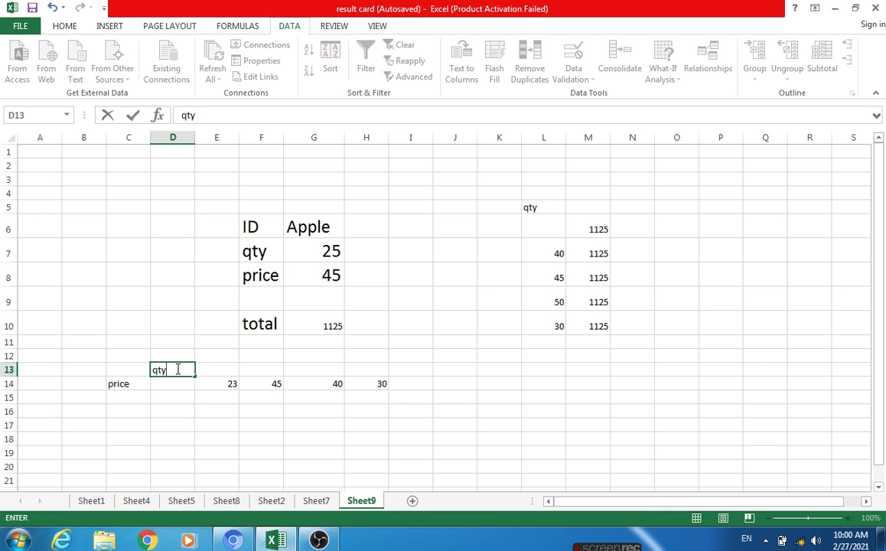
left_click(175, 398)
type("20")
key("ctrl+Return")
key("Left")
type("34")
key("ctrl+Return")
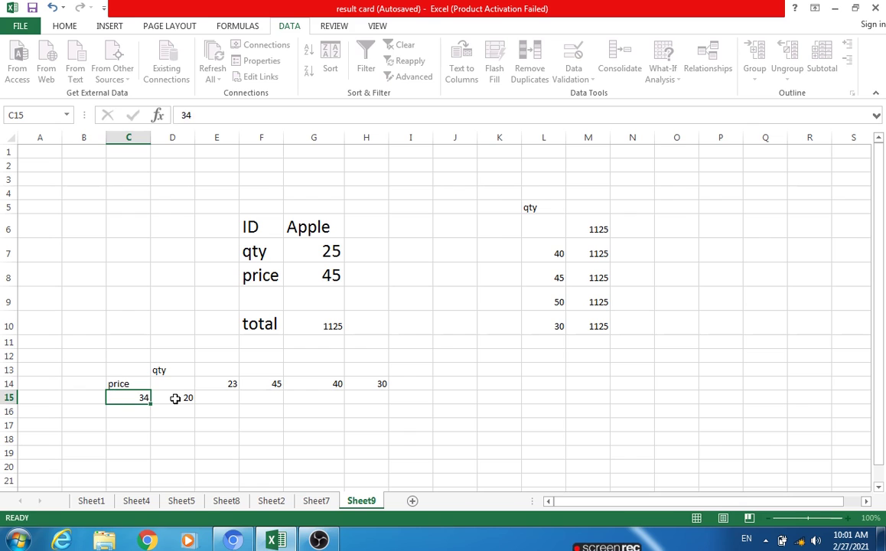
key("Left")
left_click(144, 395)
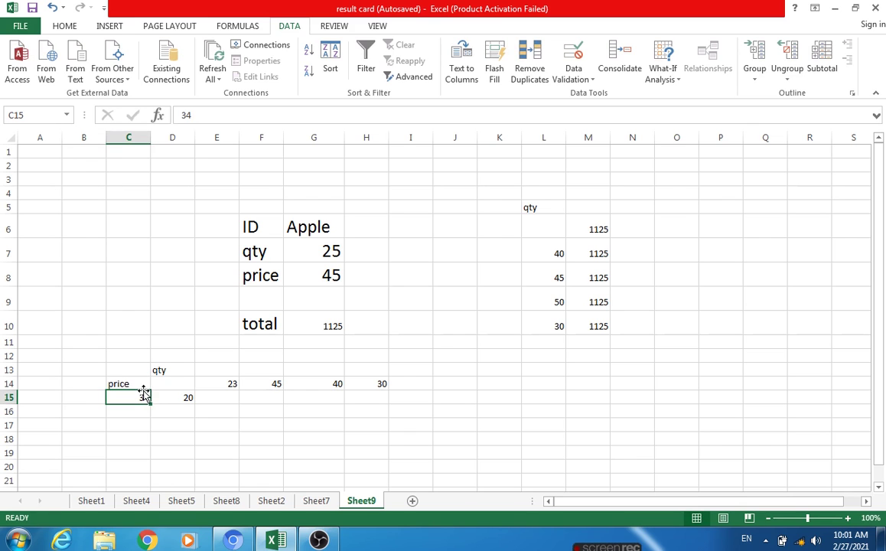
key("BackSpace")
Step: Continue the quantity column below the 20 with 50, 30 and 23 in D16:D18
left_click(172, 412)
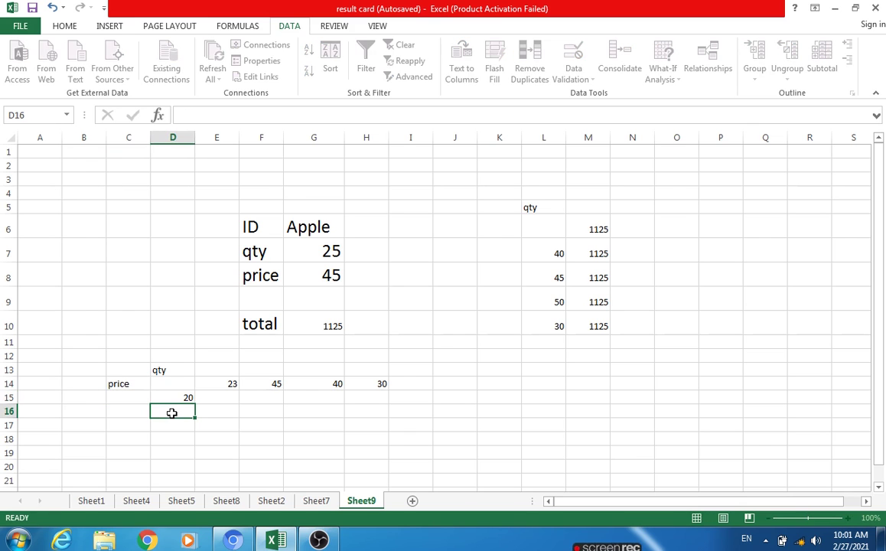
type("50")
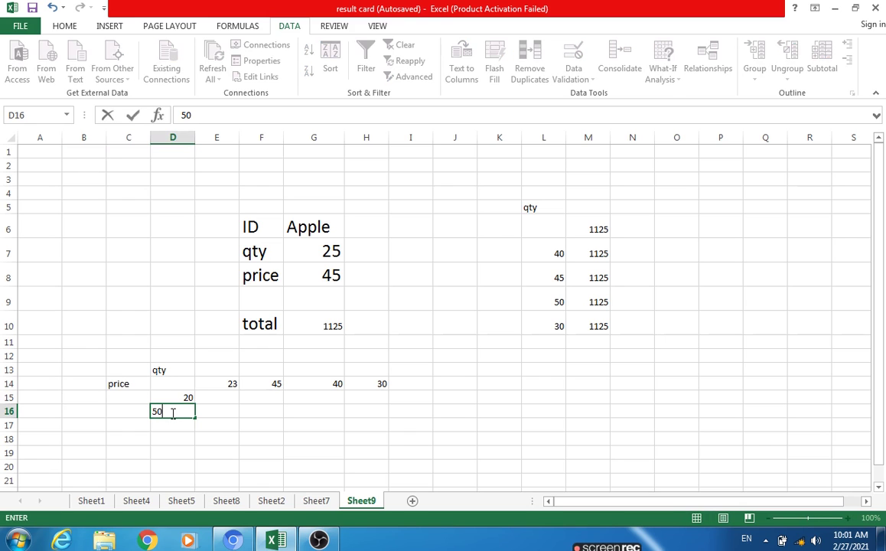
key("Return")
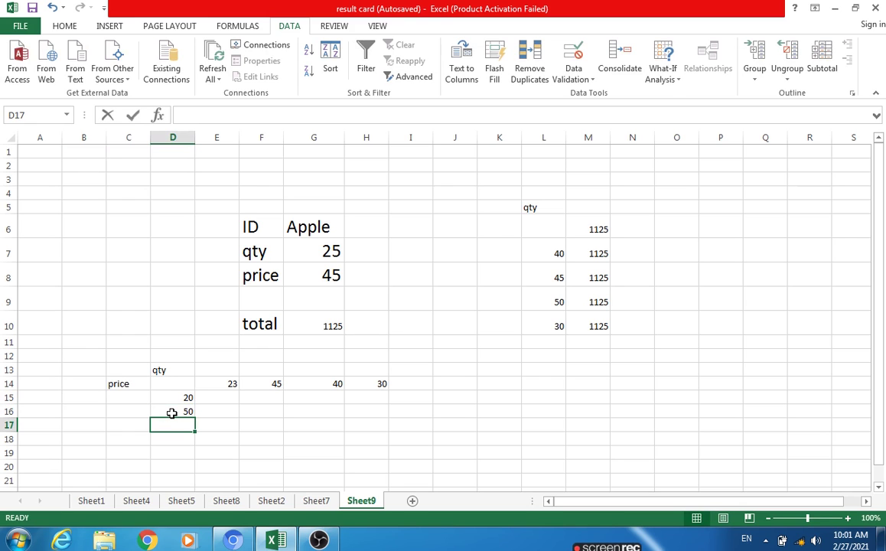
type("30")
left_click(173, 443)
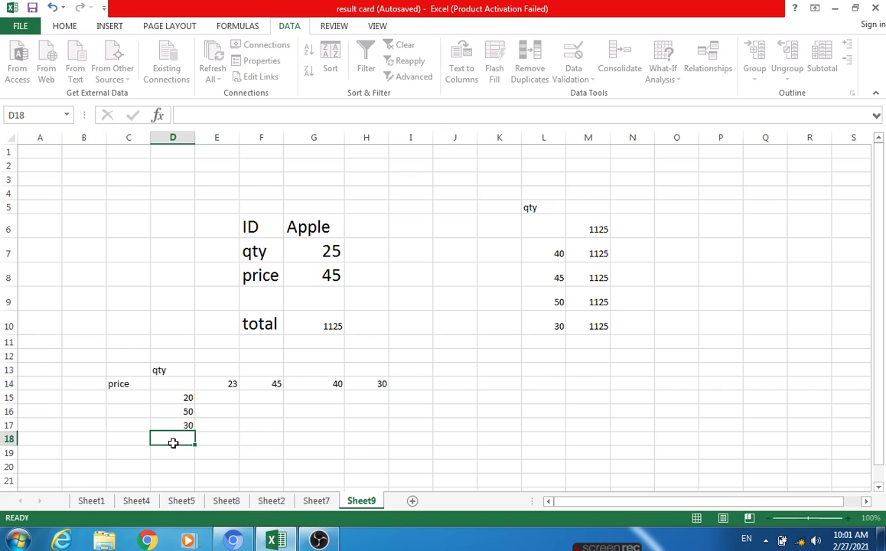
type("23")
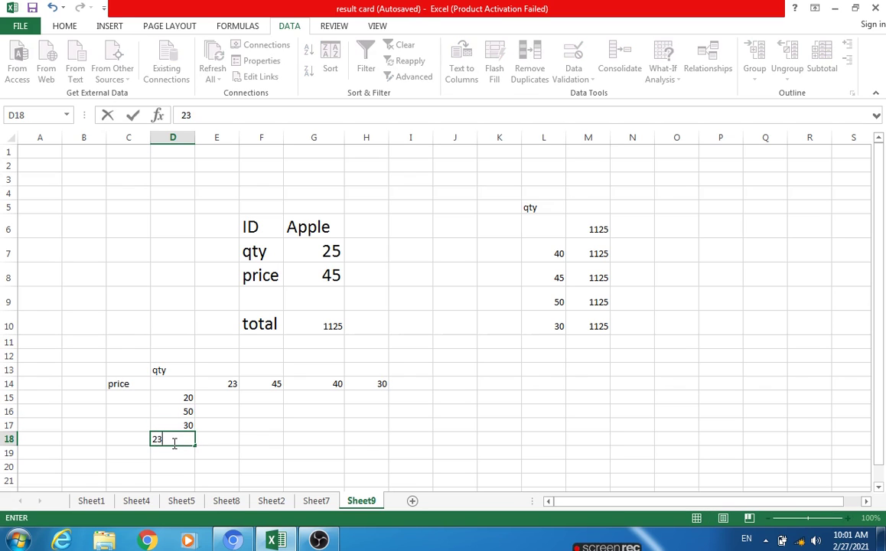
left_click(199, 457)
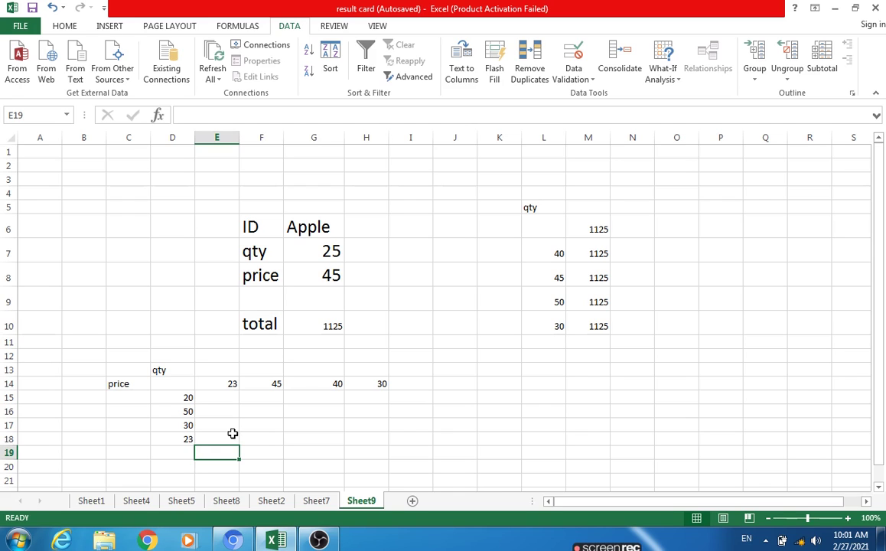
Step: Link corner cell D14 to the total with =G10, and select the table range D14:H18
left_click(173, 387)
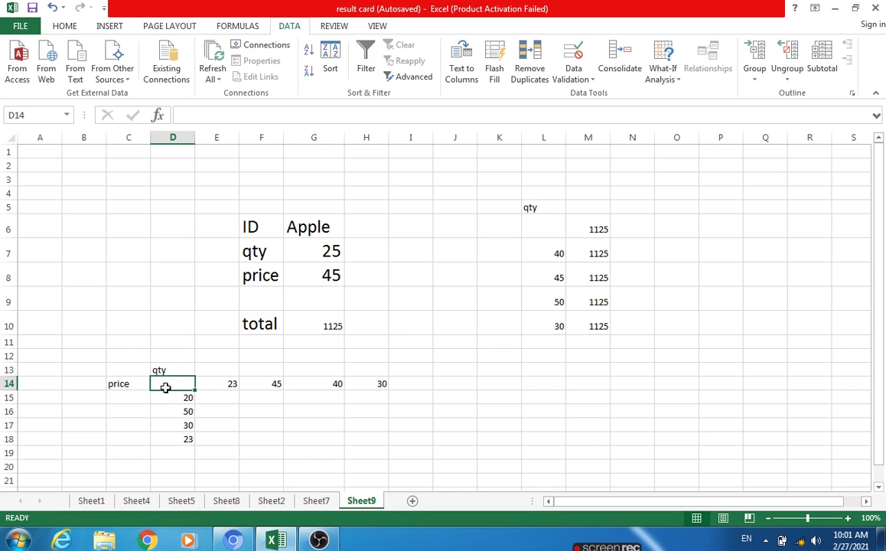
type("=")
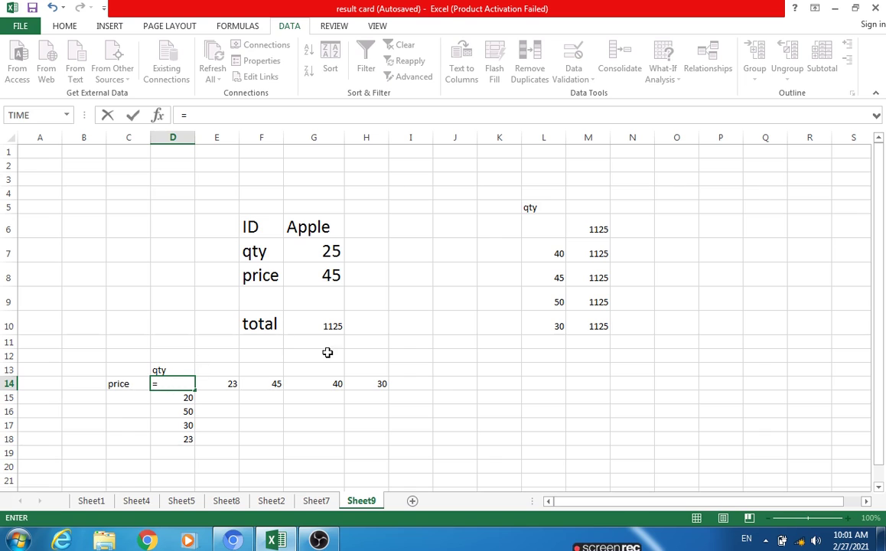
left_click(336, 327)
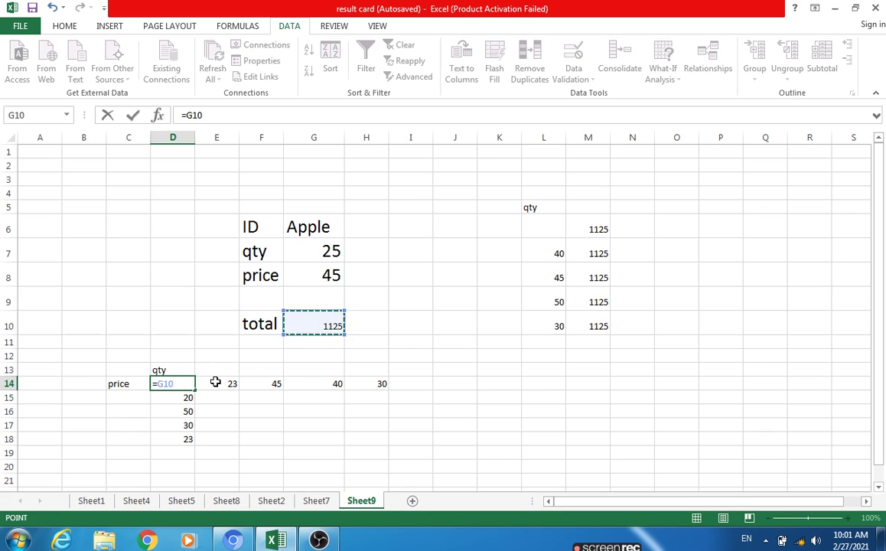
key("Return")
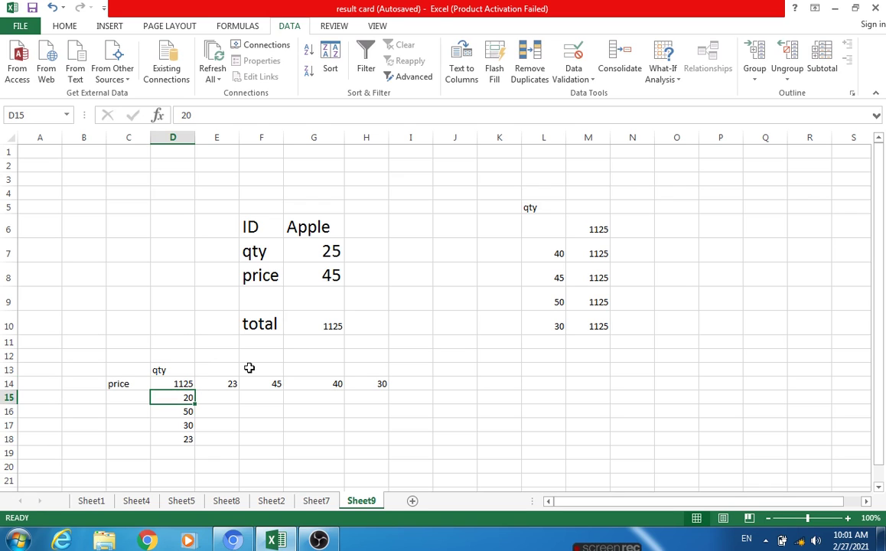
left_click_drag(168, 384, 353, 439)
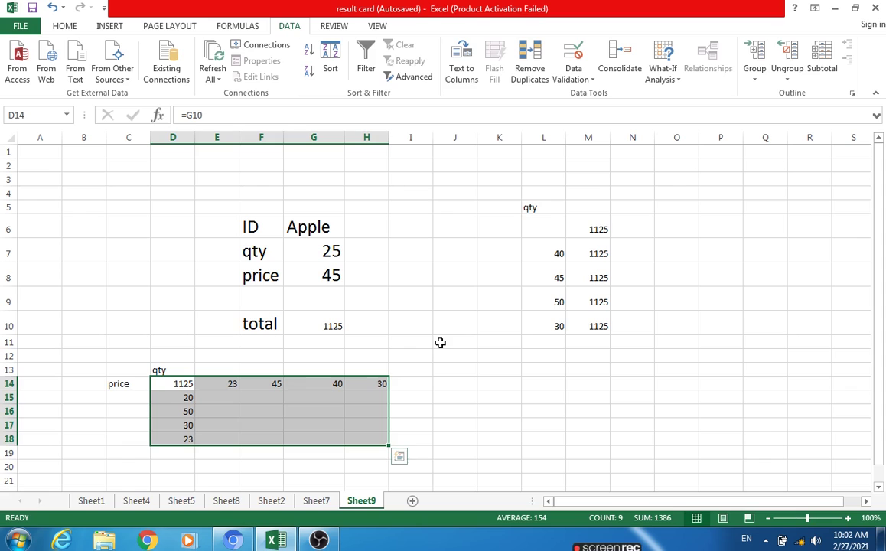
left_click(666, 83)
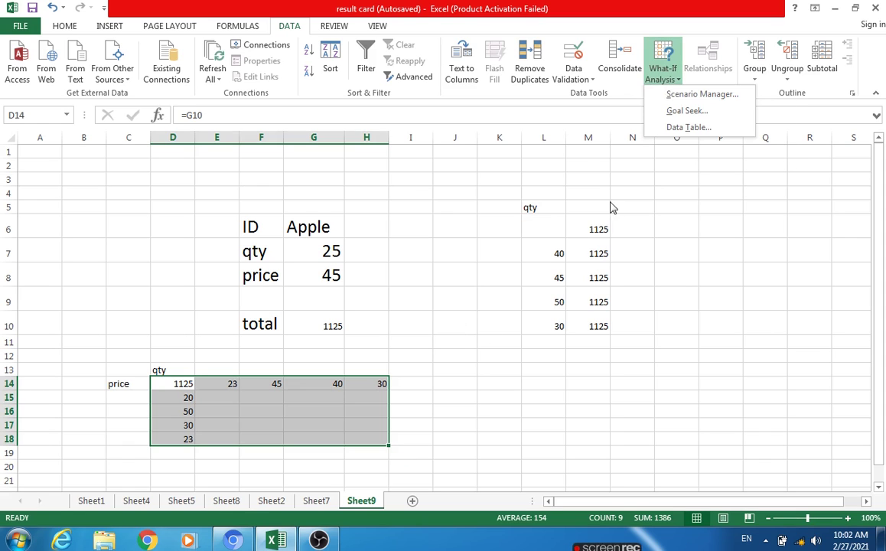
left_click(689, 128)
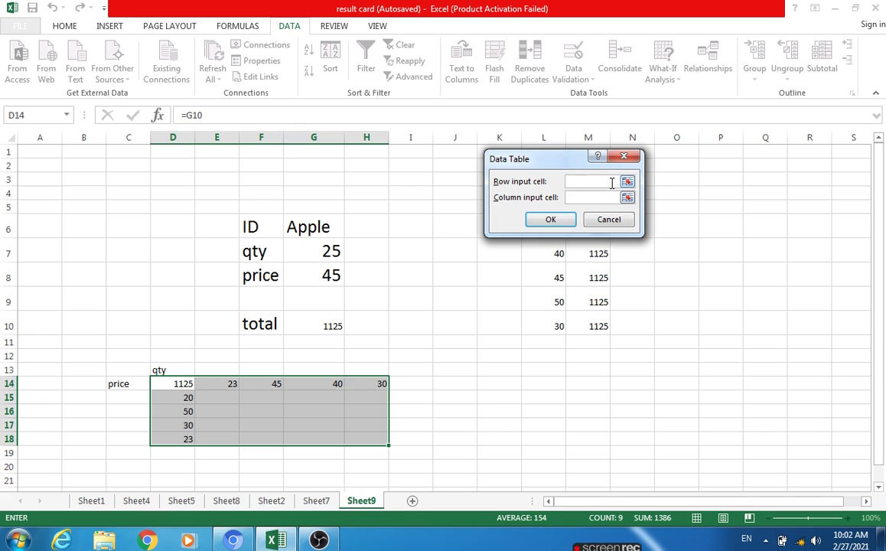
left_click(332, 255)
key("Tab")
left_click(330, 280)
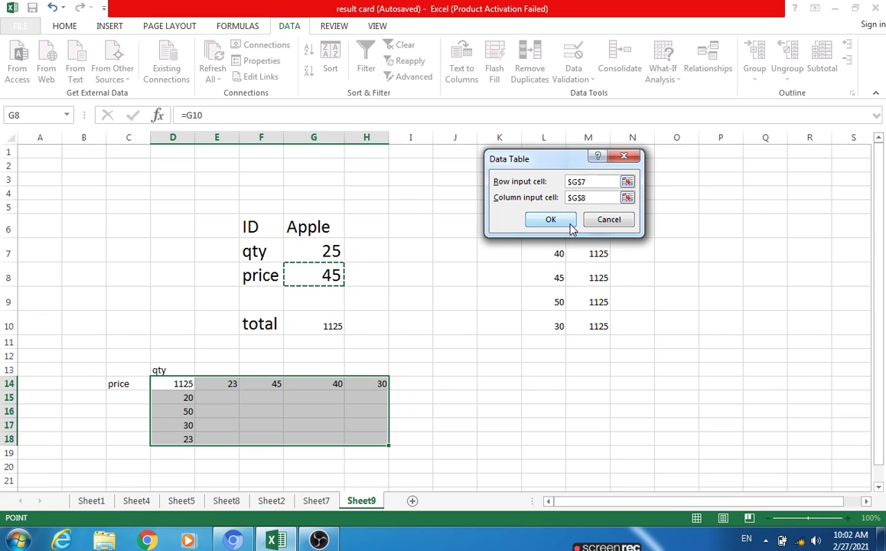
key("BackSpace")
key("BackSpace")
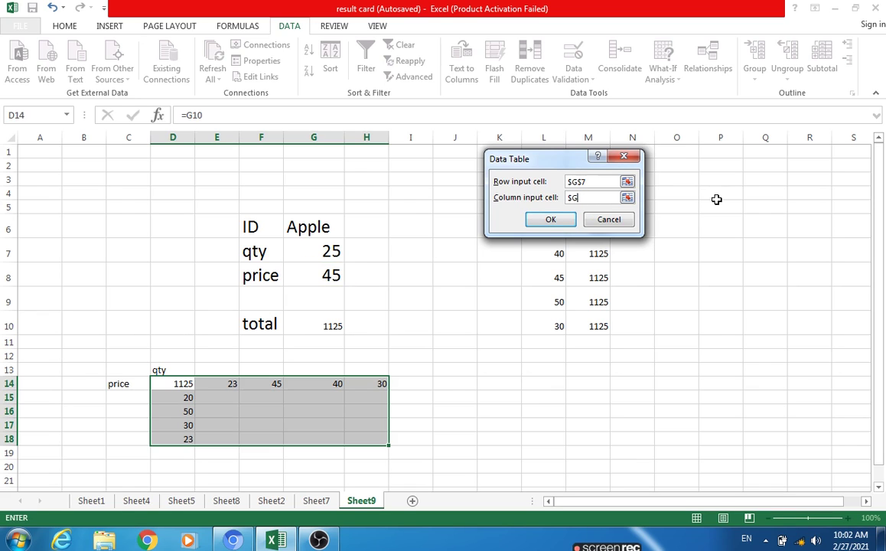
left_click(310, 249)
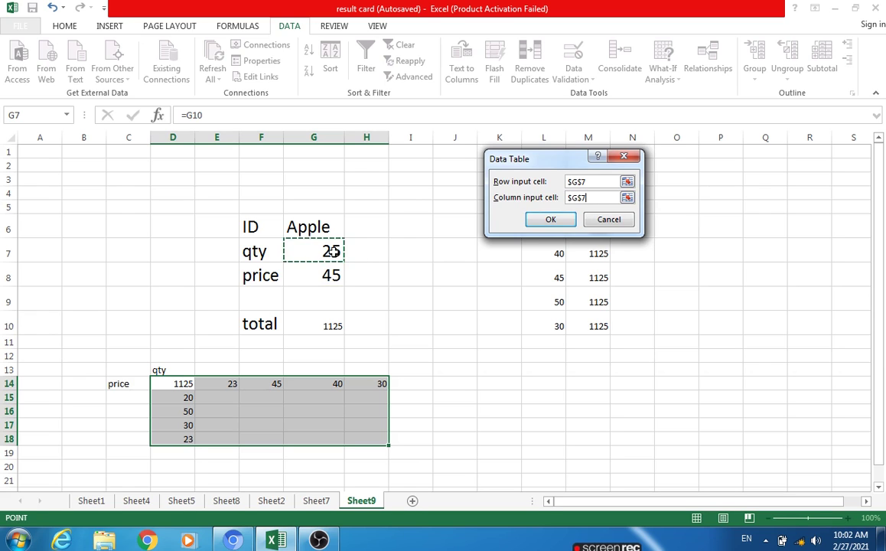
left_click(589, 182)
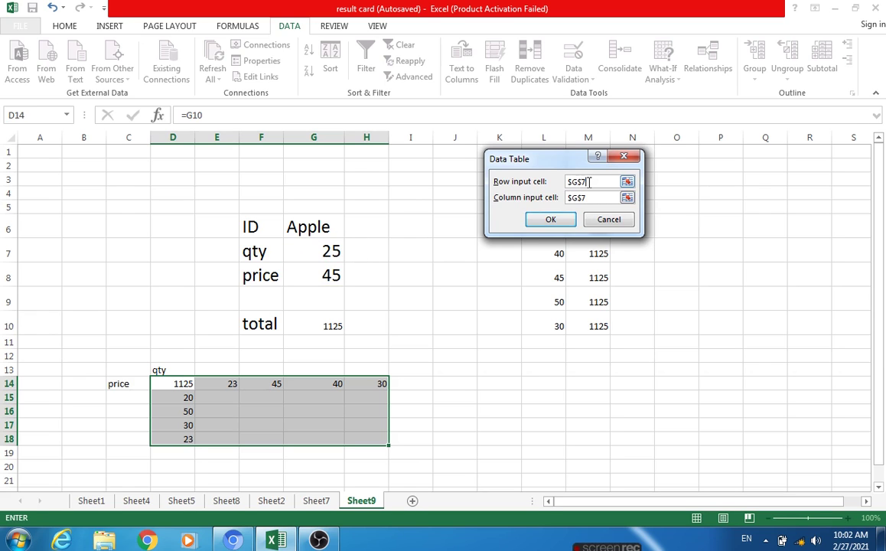
key("BackSpace")
key("BackSpace")
key("BackSpace")
key("BackSpace")
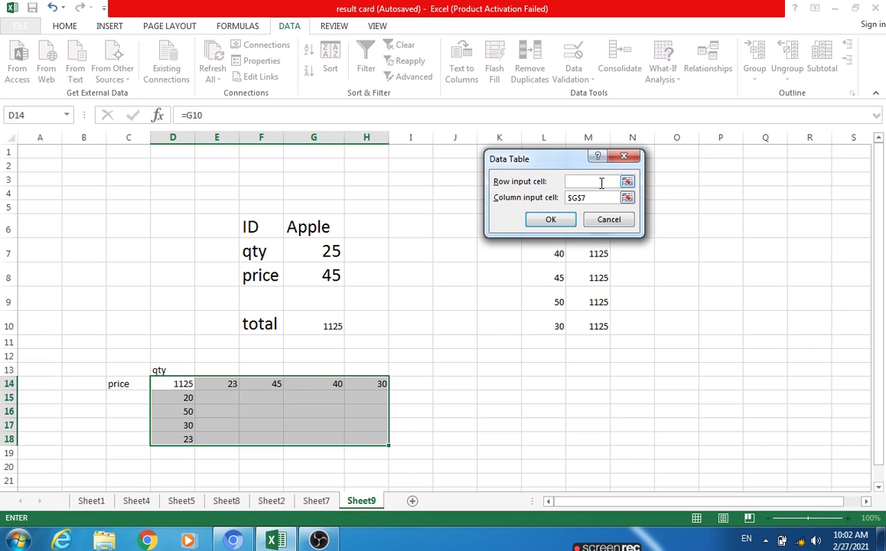
left_click(625, 159)
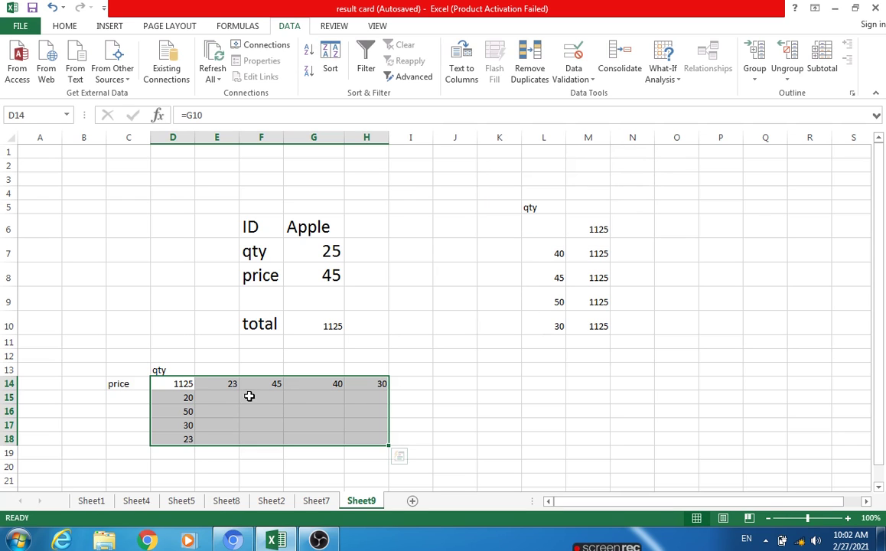
Step: Fill D14:H18 with a two-variable Data Table, using G7 as the row input cell and G8 as the column input cell
left_click(663, 69)
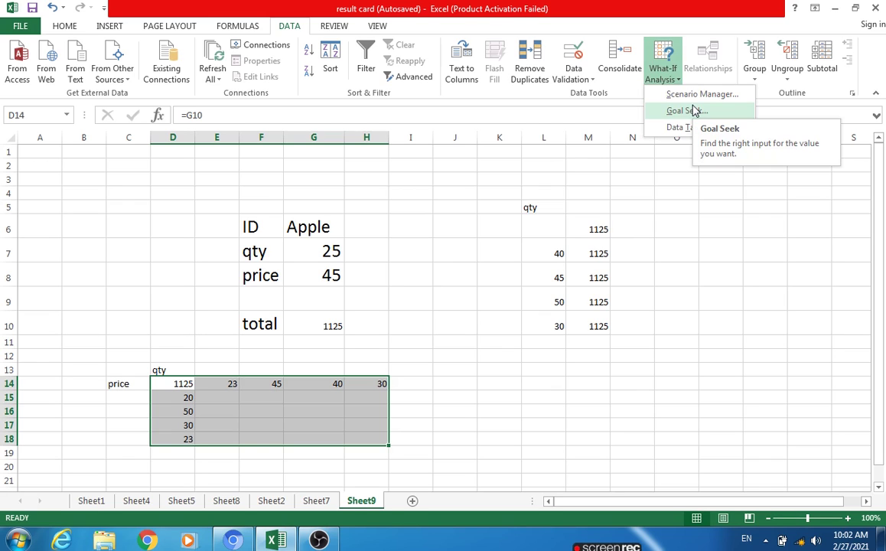
left_click(692, 129)
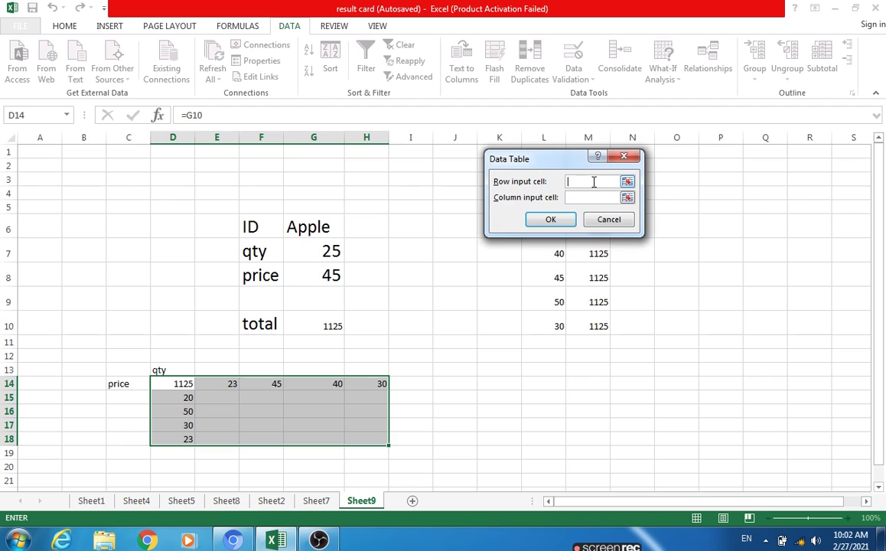
left_click(331, 252)
left_click(598, 196)
left_click(334, 274)
left_click(550, 221)
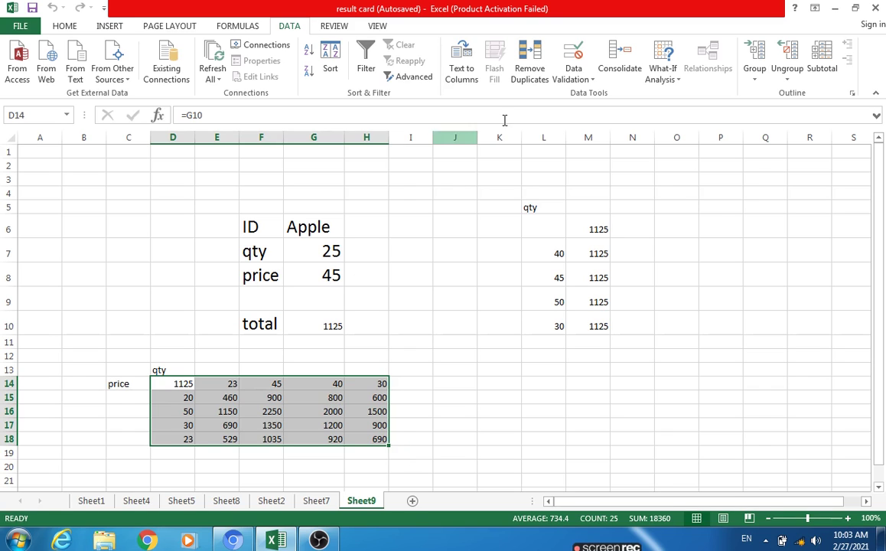
Step: With price cell G8 selected, open the "sung sale" scenario for editing in Scenario Manager and rename it "friday sale"
left_click(679, 79)
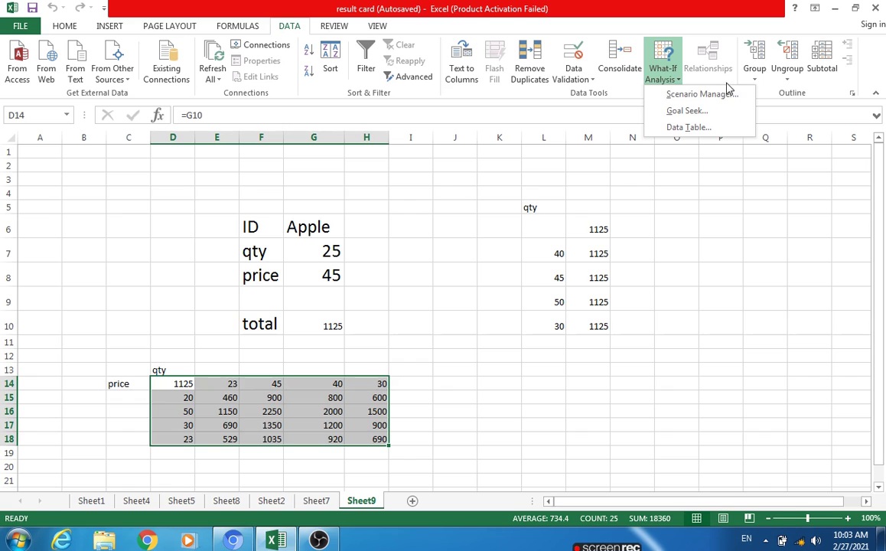
left_click(249, 227)
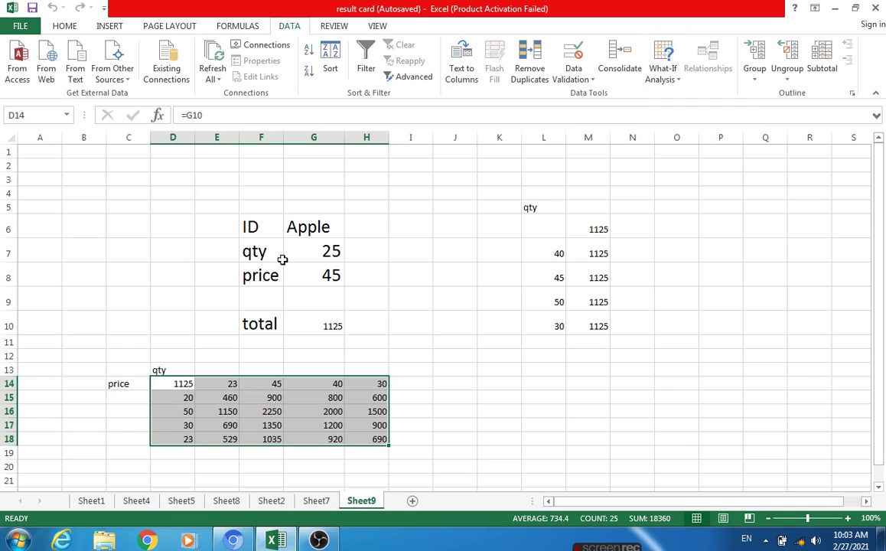
left_click(335, 281)
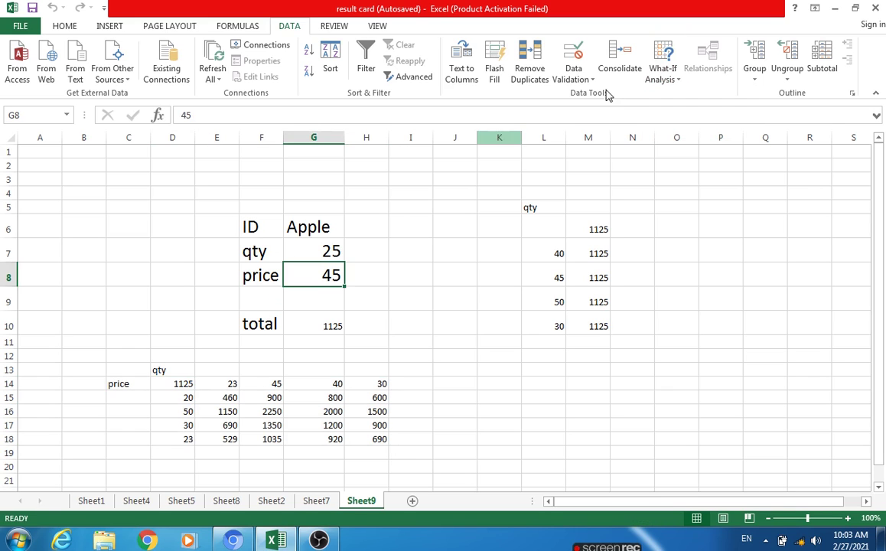
left_click(678, 78)
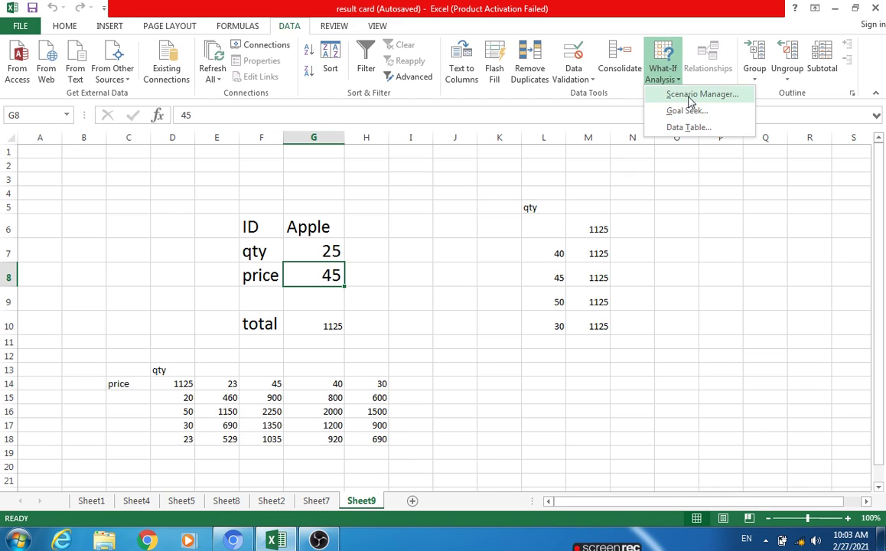
left_click(691, 94)
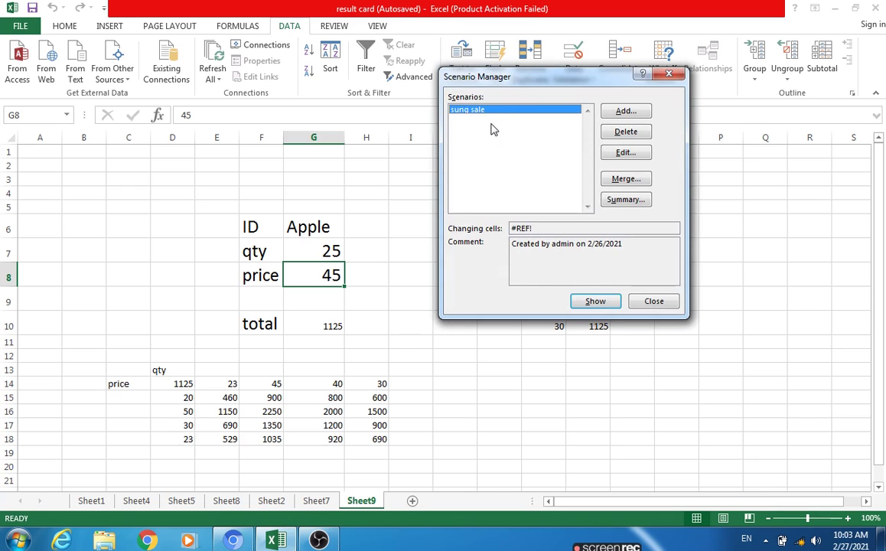
left_click(625, 152)
left_click(486, 124)
key("BackSpace")
key("BackSpace")
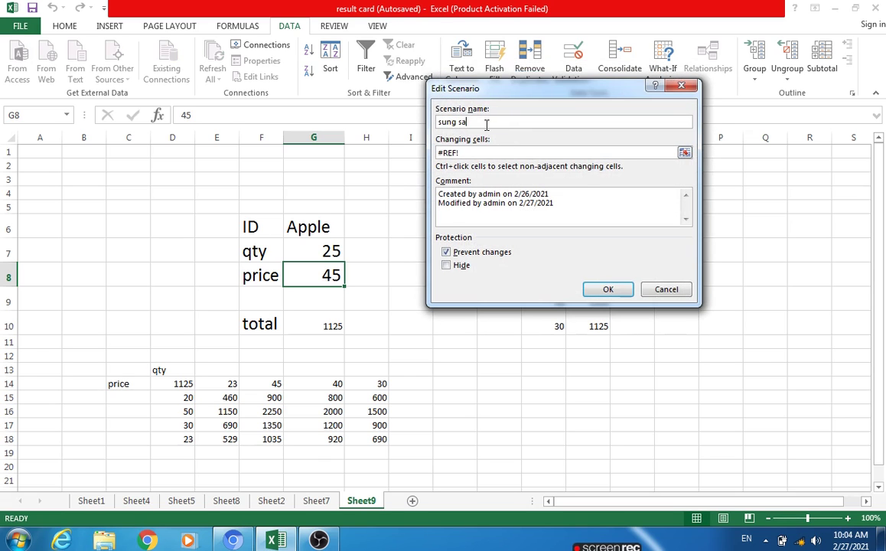
key("BackSpace")
key("BackSpace")
key("BackSpace")
key("BackSpace")
key("BackSpace")
key("BackSpace")
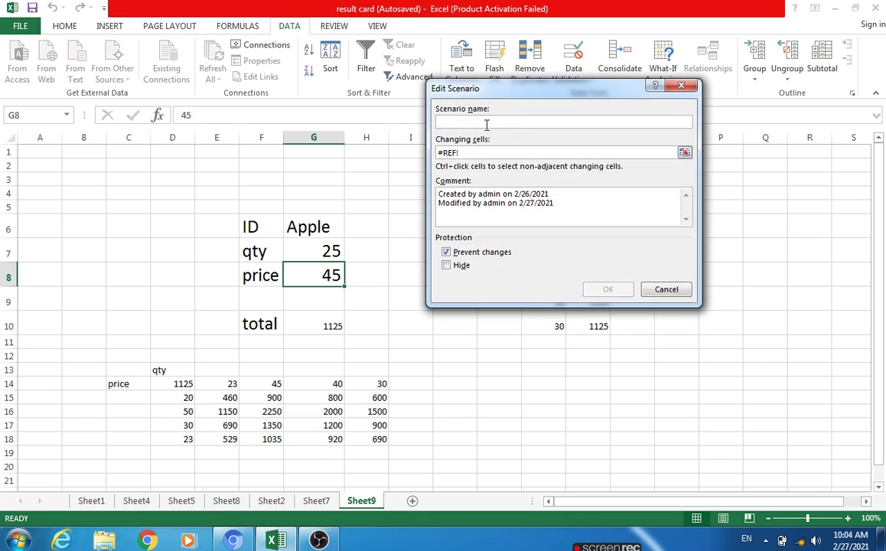
type("friday sale")
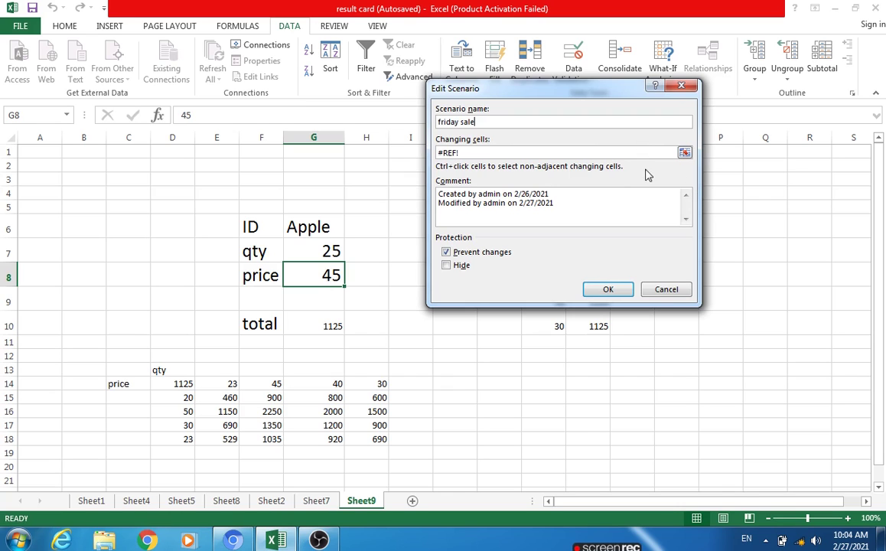
Step: Set the scenario's changing cell to G8, keep 45 as its scenario value, and close Scenario Manager
left_click(609, 289)
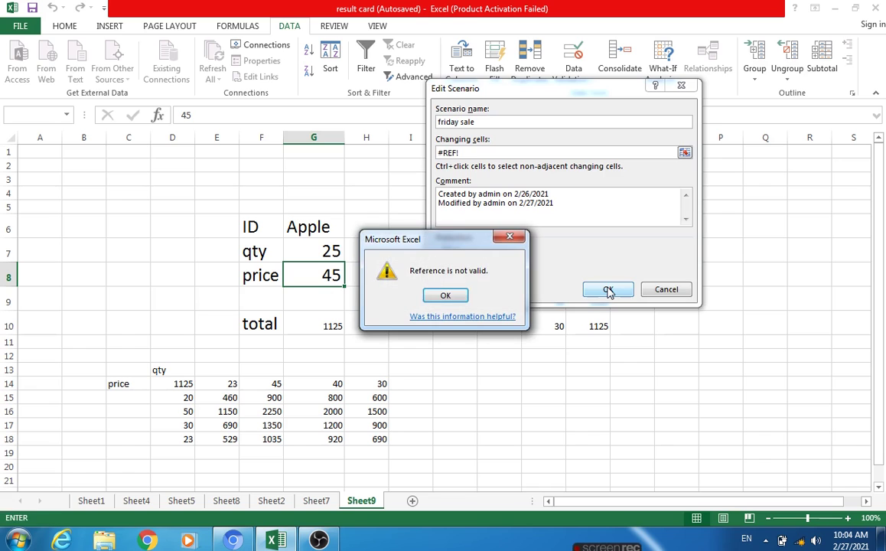
left_click(509, 237)
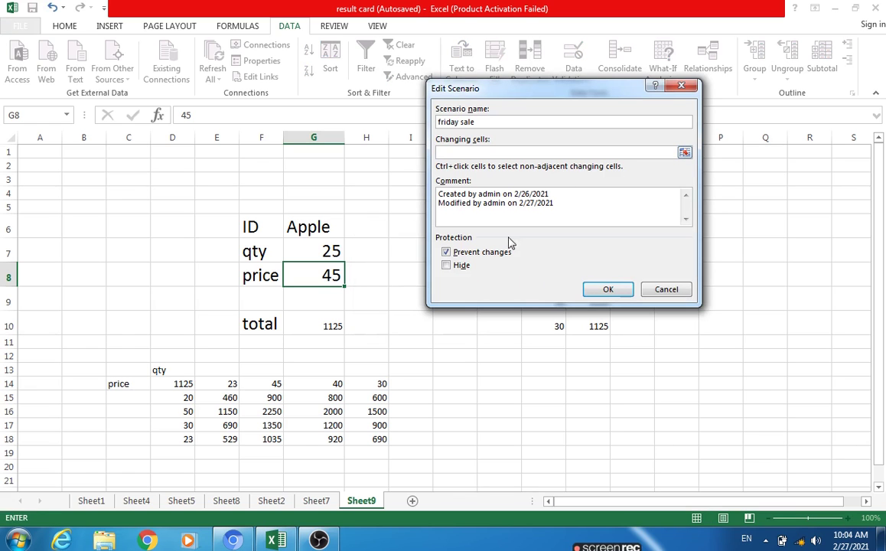
left_click(334, 275)
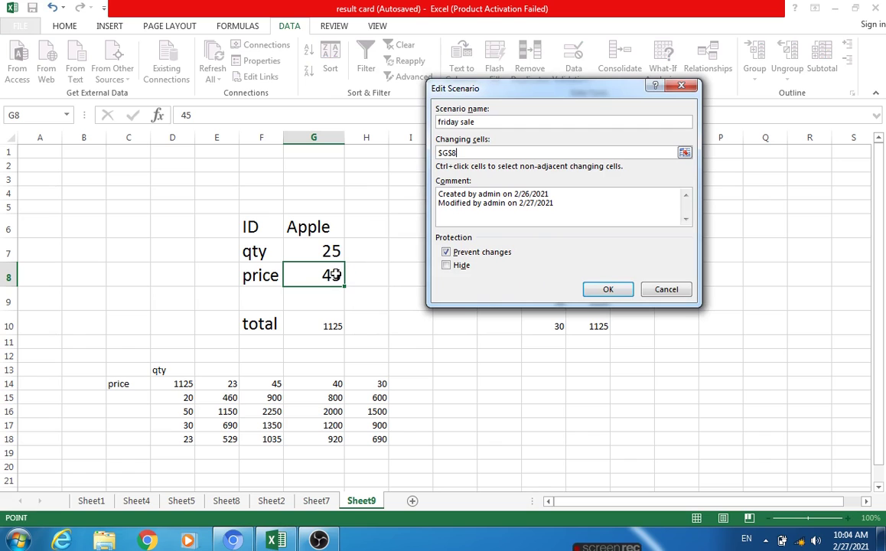
left_click(608, 289)
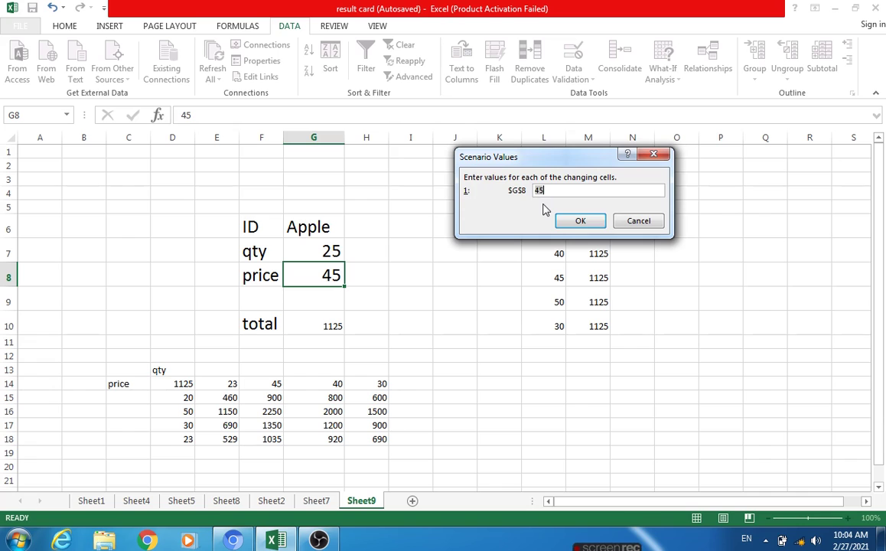
left_click(581, 222)
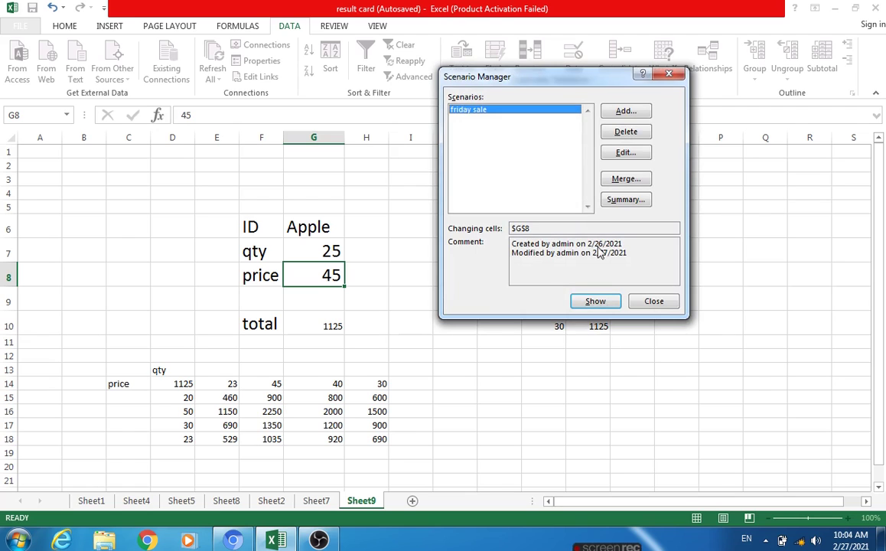
left_click(654, 303)
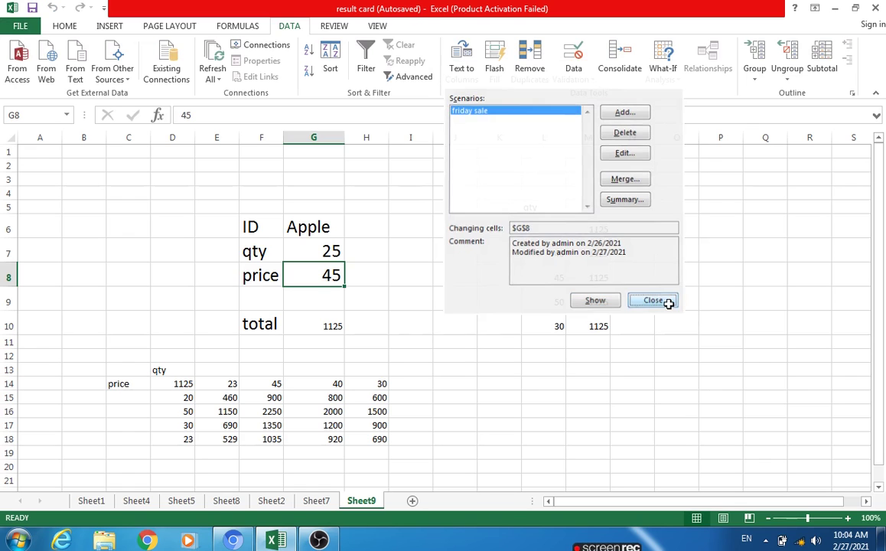
Step: Set the price in G8 to 30
left_click(332, 299)
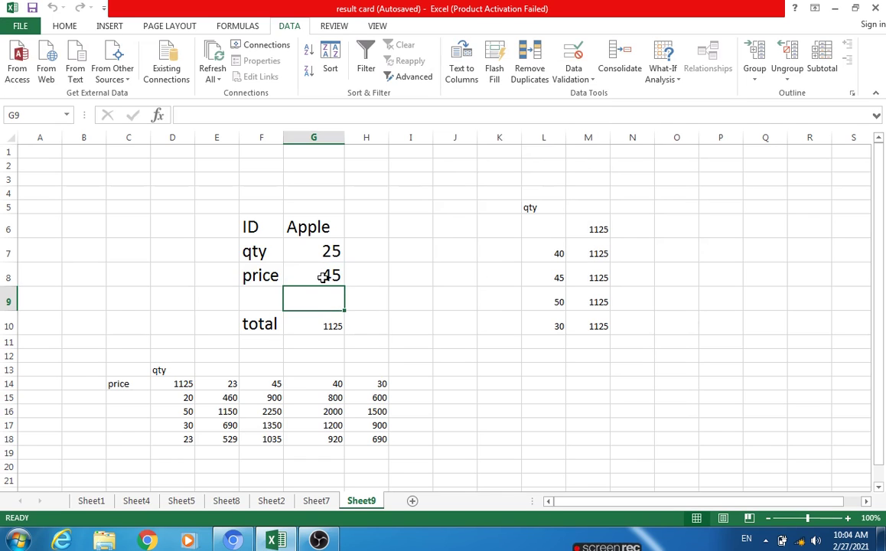
left_click(323, 277)
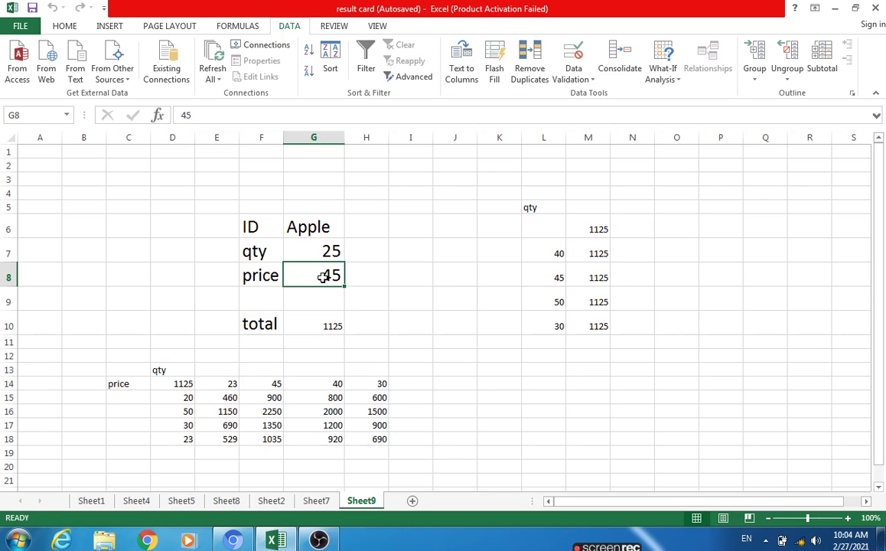
type("30")
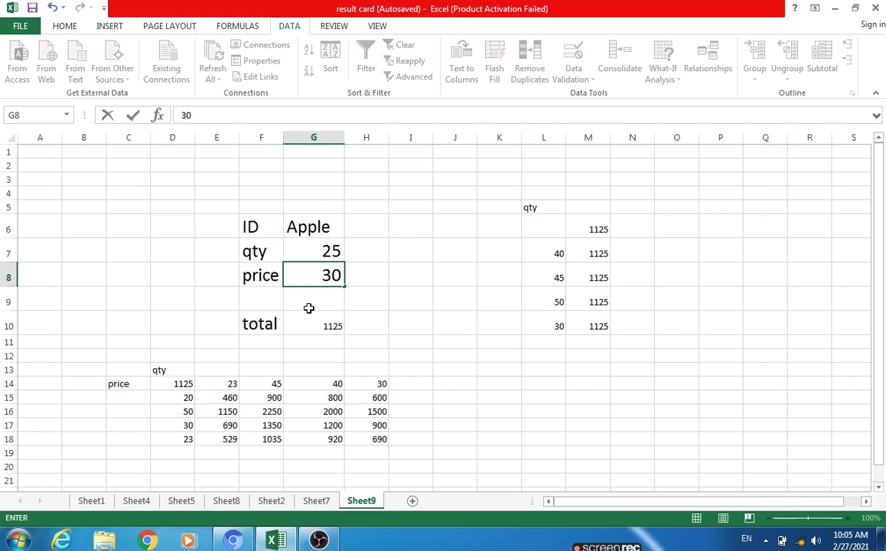
left_click(411, 293)
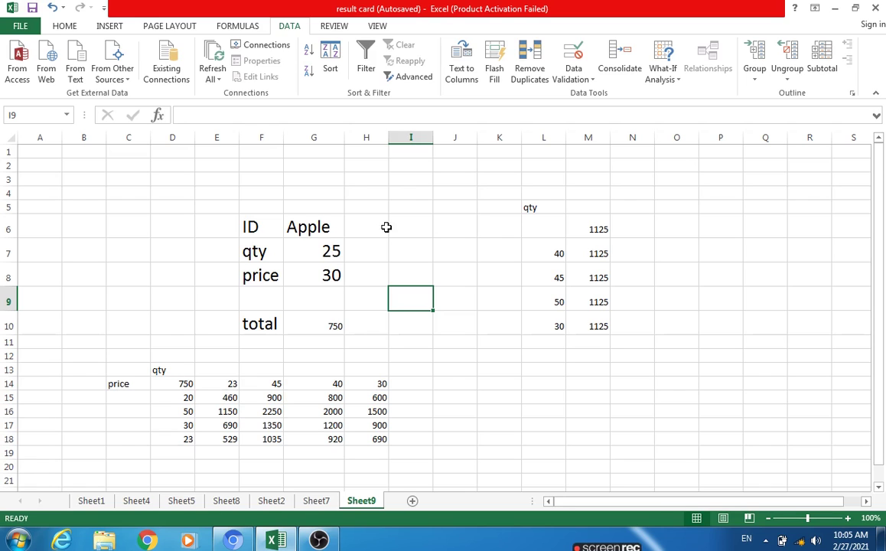
Step: Show the "friday sale" scenario to apply its saved price to G8, and close Scenario Manager
left_click(336, 257)
left_click(325, 276)
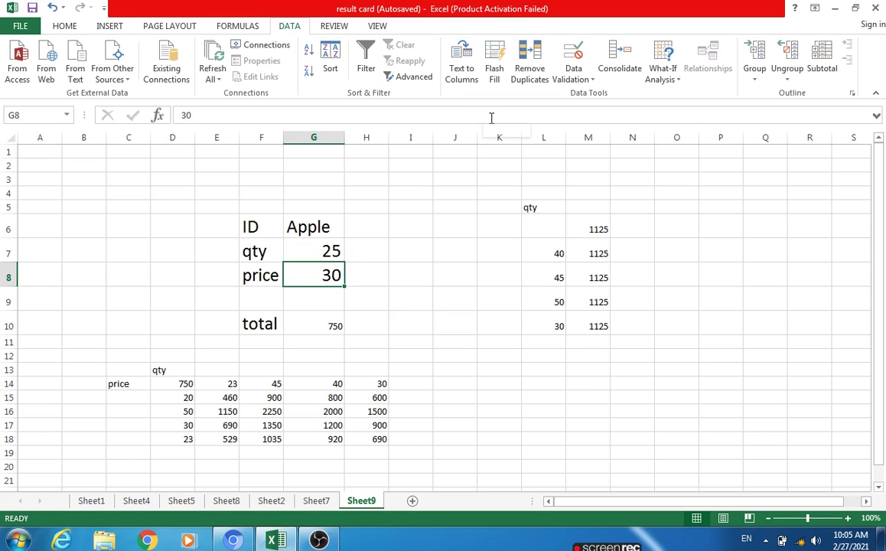
left_click(676, 81)
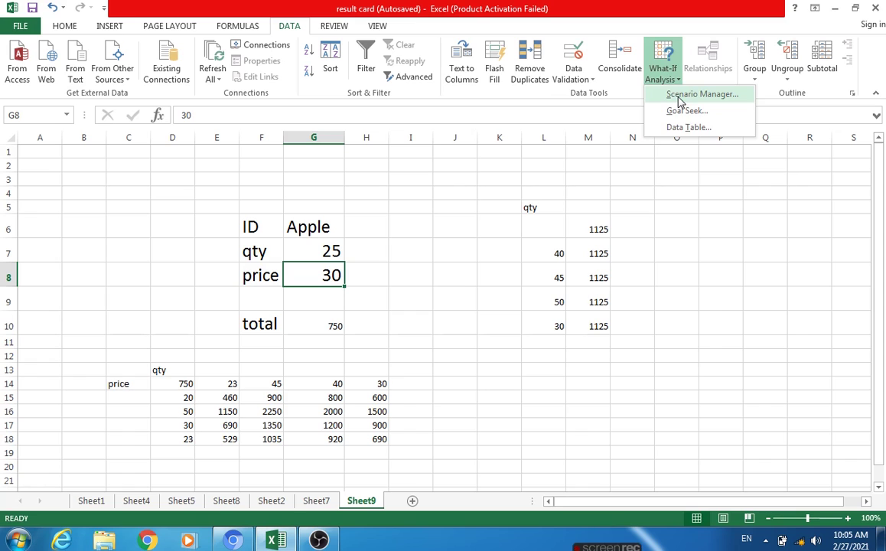
left_click(679, 95)
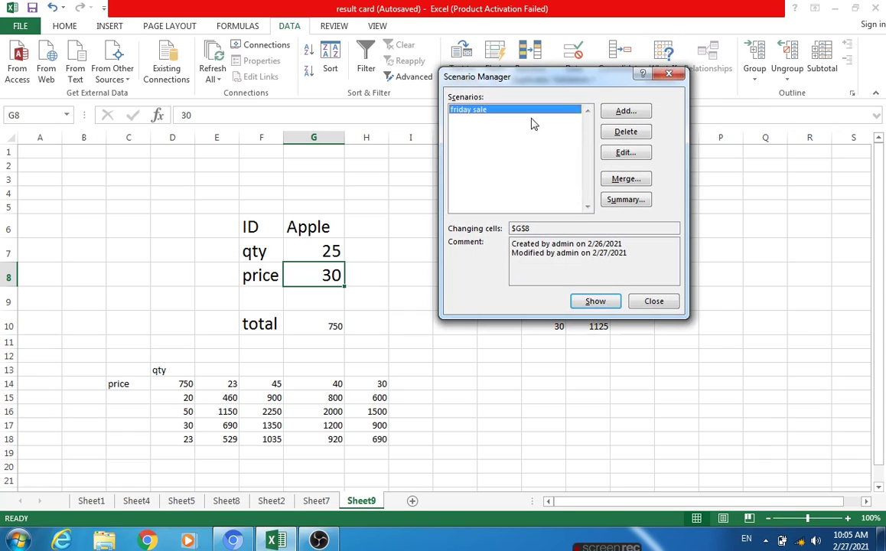
left_click(597, 302)
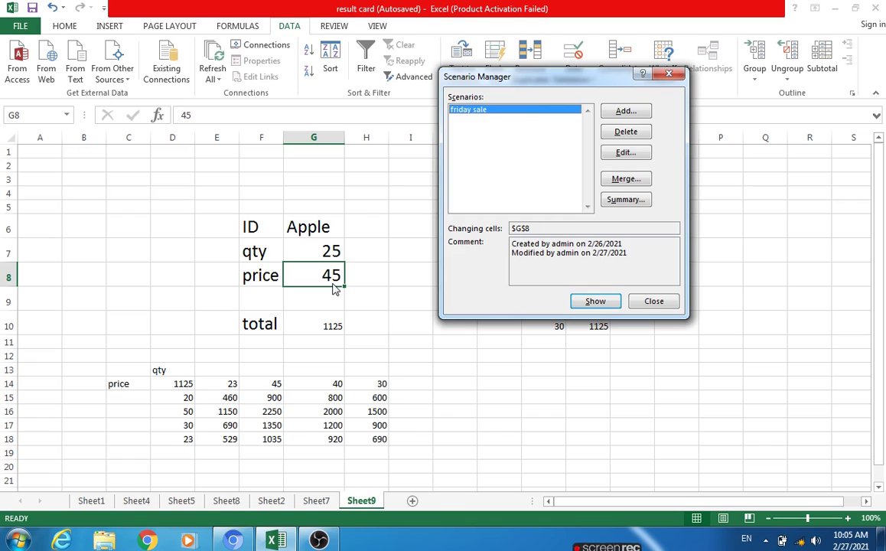
left_click(602, 305)
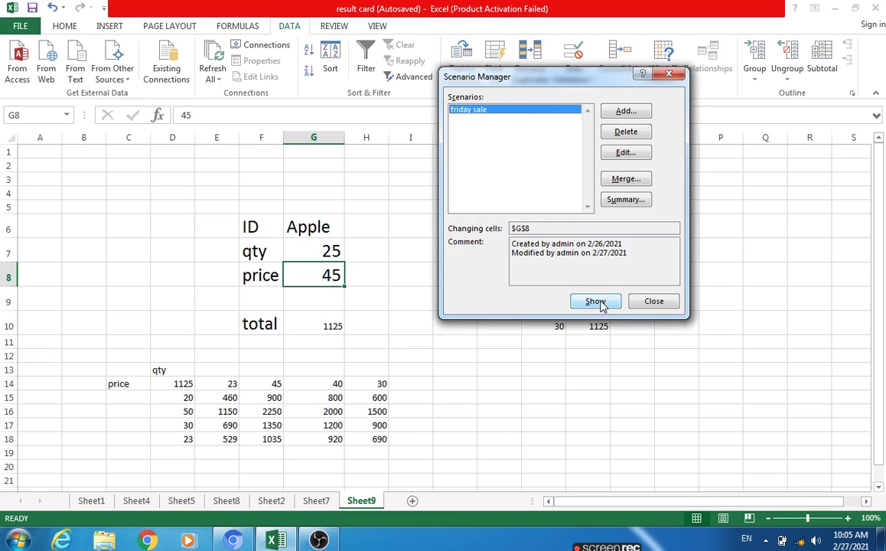
left_click(668, 74)
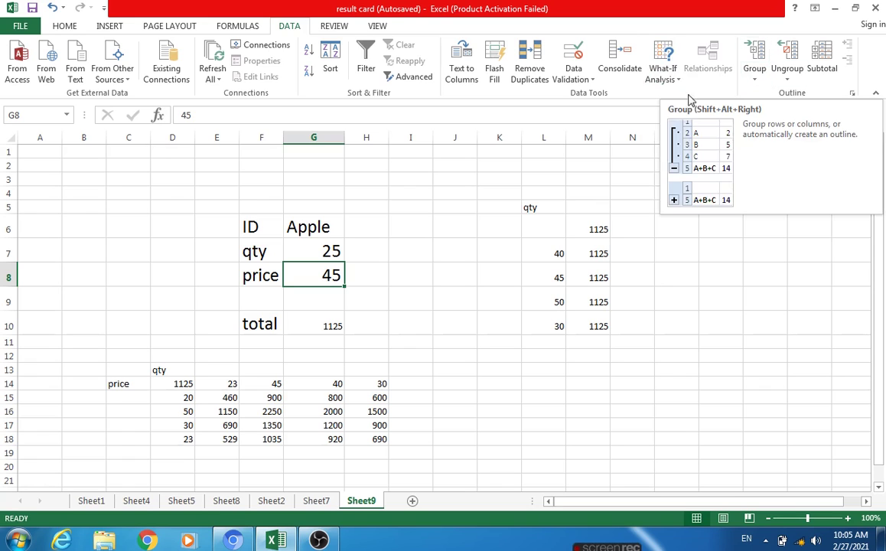
Step: Try to add subtotals with the entire sheet selected
left_click_drag(528, 206, 589, 289)
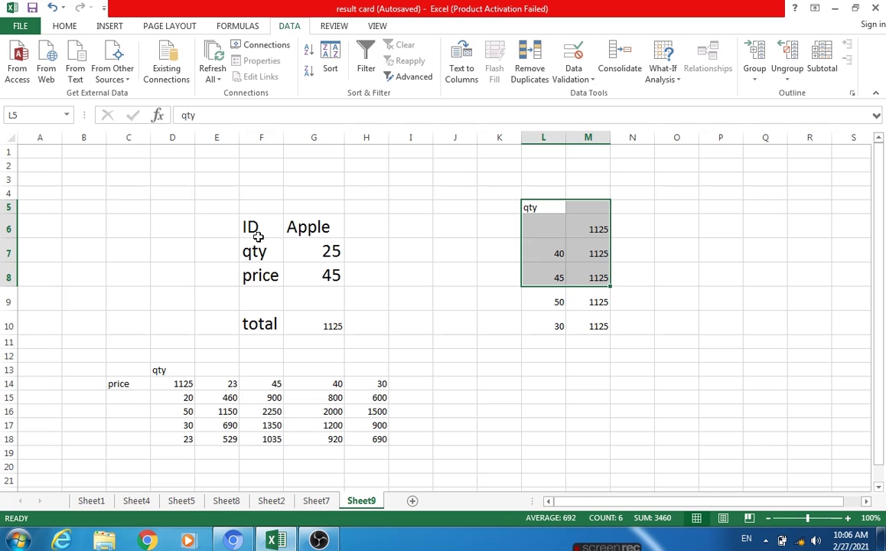
left_click(15, 141)
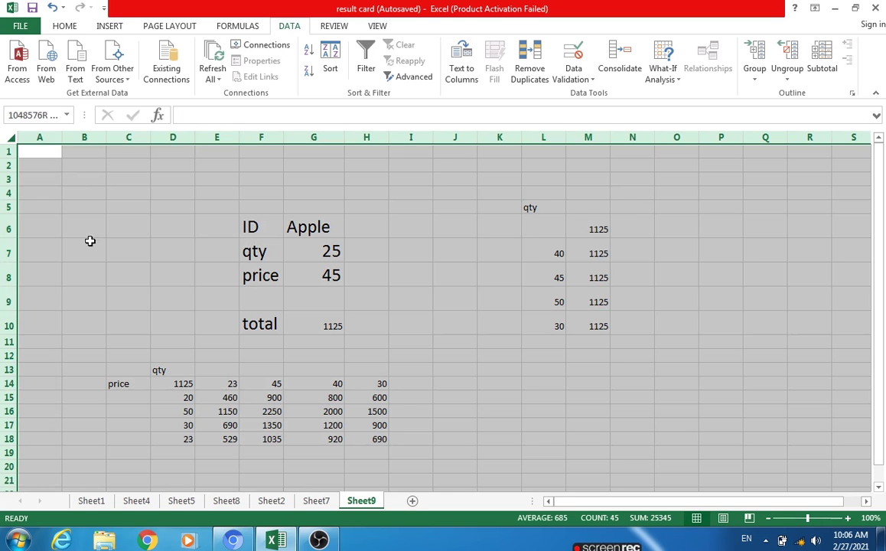
left_click(822, 62)
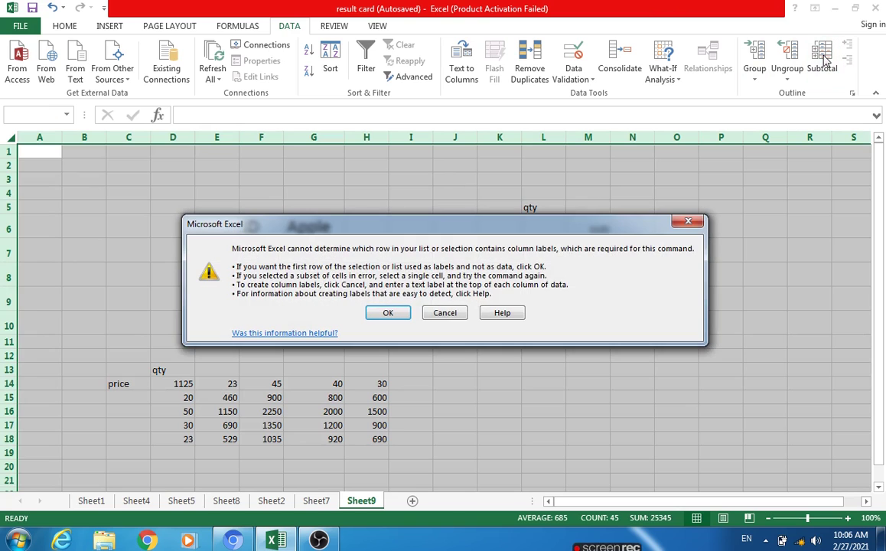
left_click(688, 222)
Step: Try to add subtotals to the blank range A1:B8
left_click(47, 153)
left_click_drag(47, 163, 86, 264)
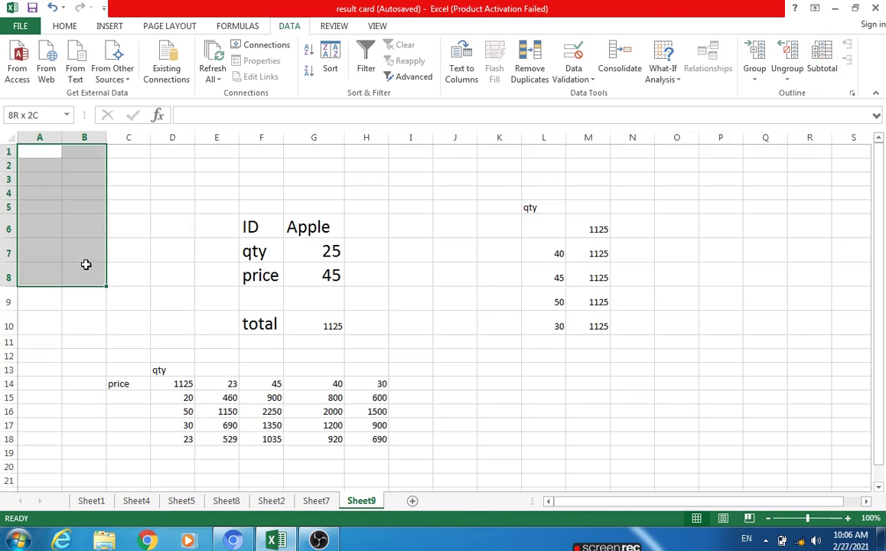
left_click(822, 61)
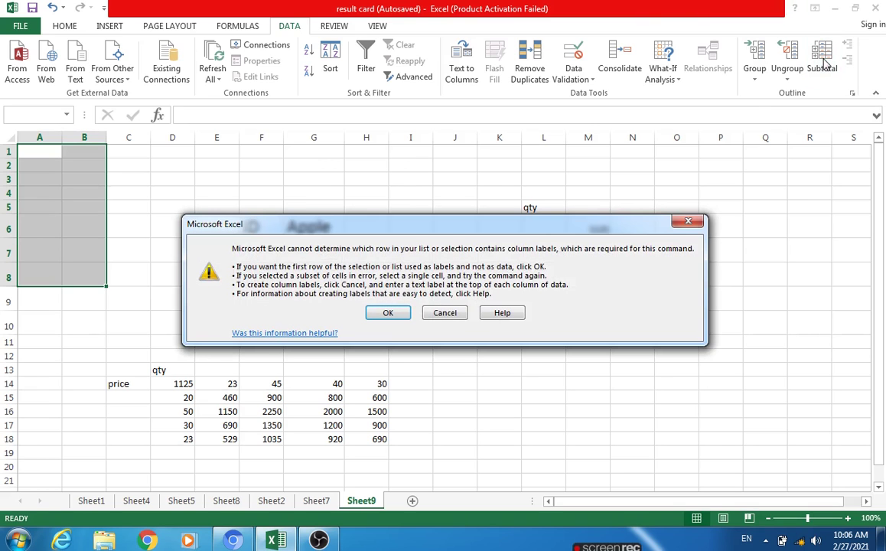
left_click(689, 221)
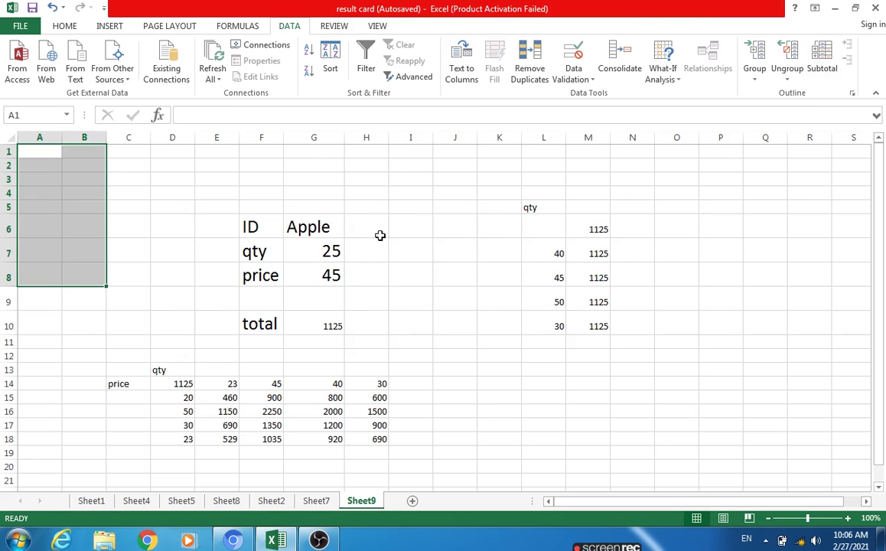
Step: Move the ID, qty, price and total block from E5:H10 so that it starts at A1
left_click(236, 212)
left_click_drag(238, 212, 346, 318)
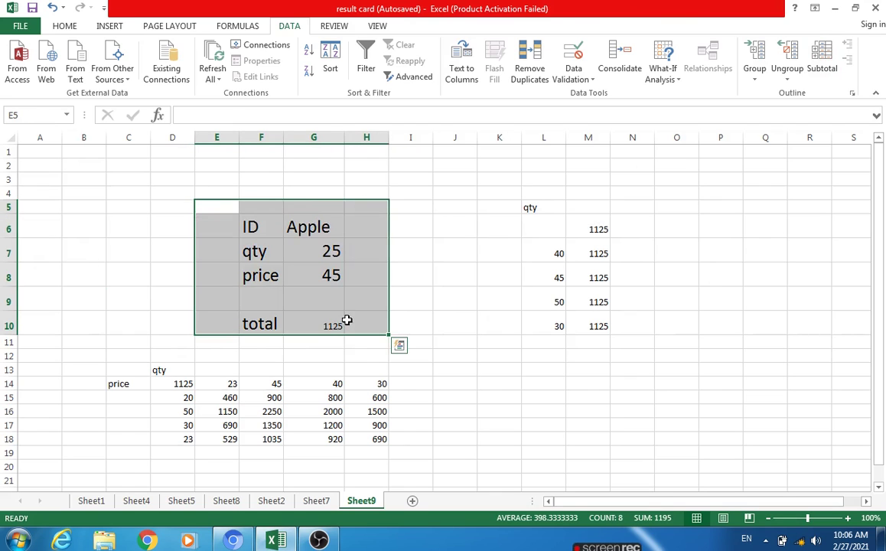
key("ctrl+c")
left_click(40, 149)
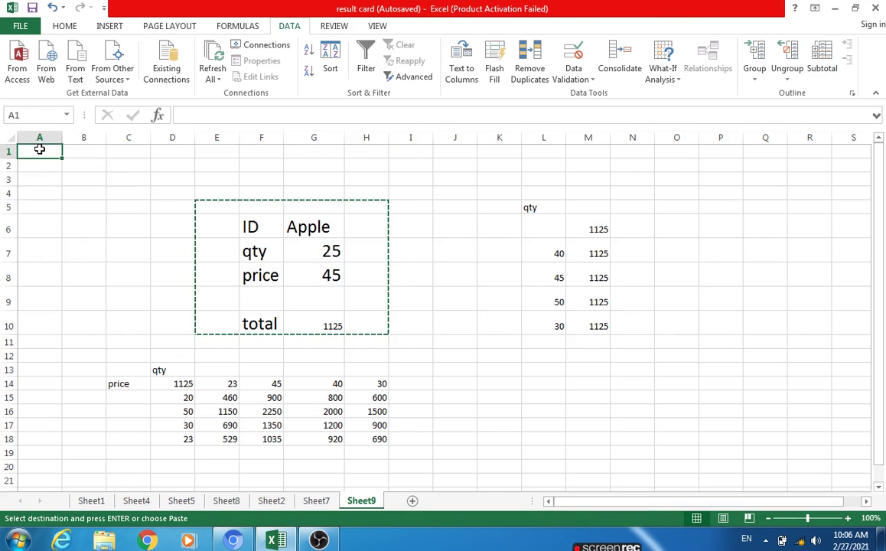
key("ctrl+v")
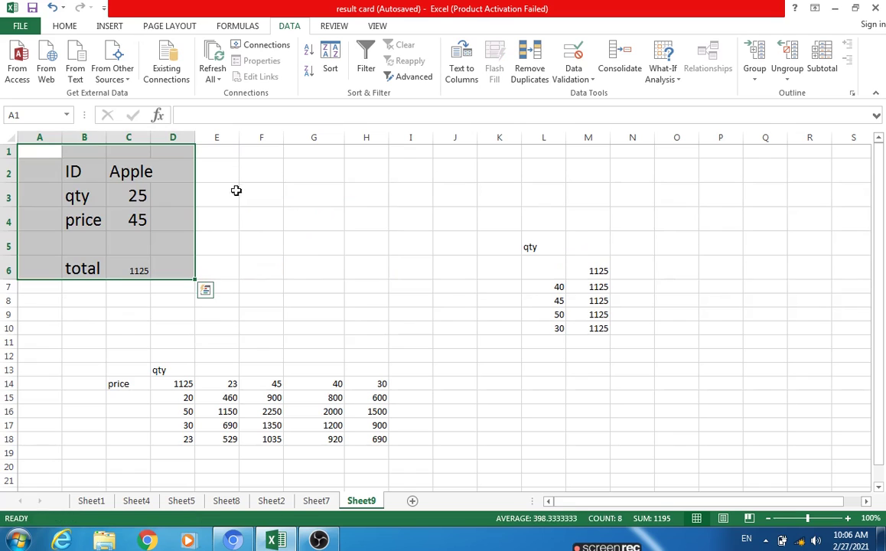
Step: Try to add Sum subtotals to Column D of A1:D6 at each change in Column A, using the first row as labels
left_click(825, 54)
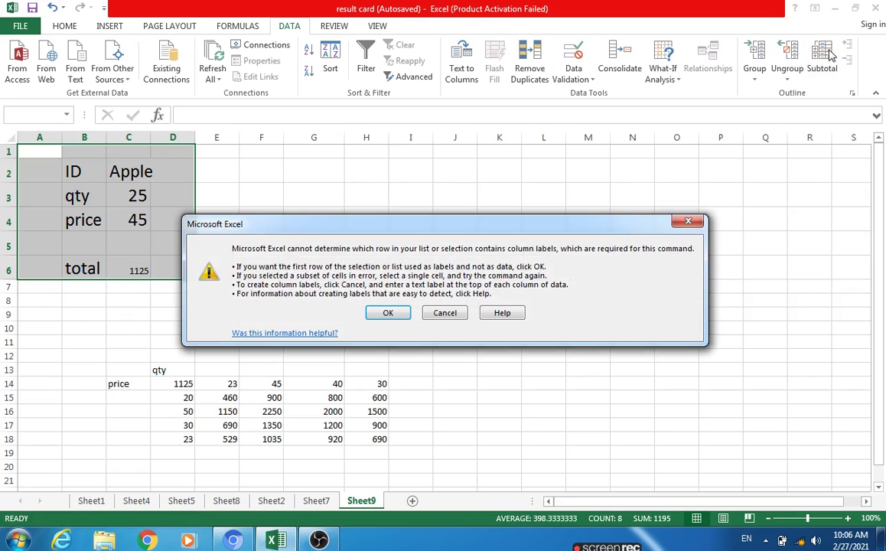
left_click(387, 314)
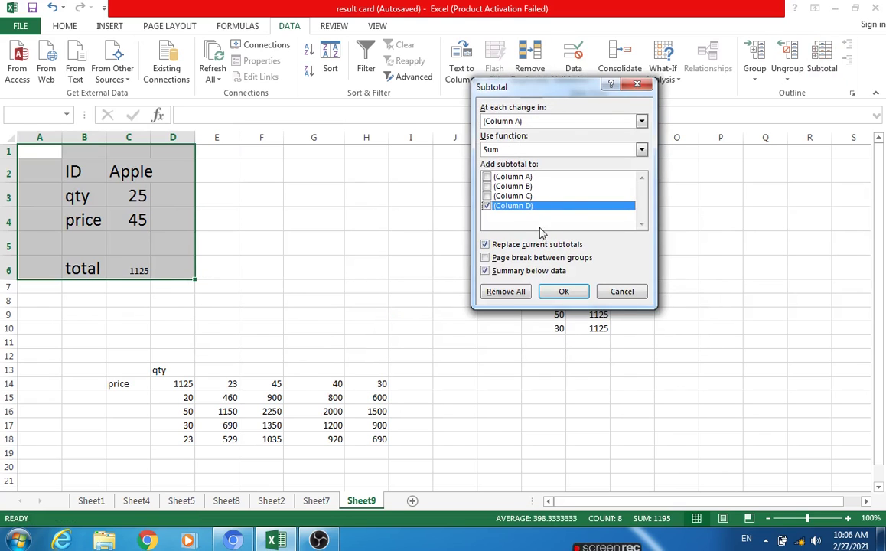
left_click(561, 292)
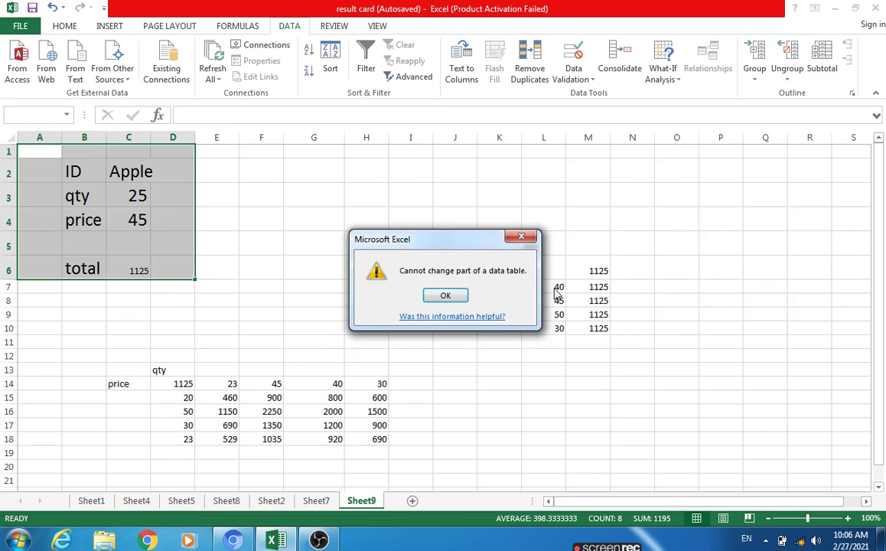
left_click(447, 296)
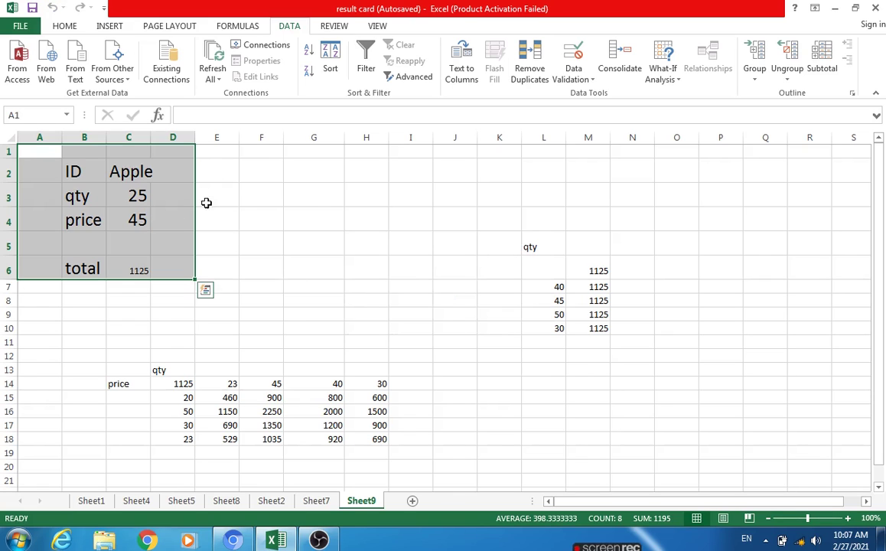
Step: Try to add Sum subtotals to A1:D6 again, with Columns A, B and C also included for subtotaling at each change in Column A
left_click(813, 74)
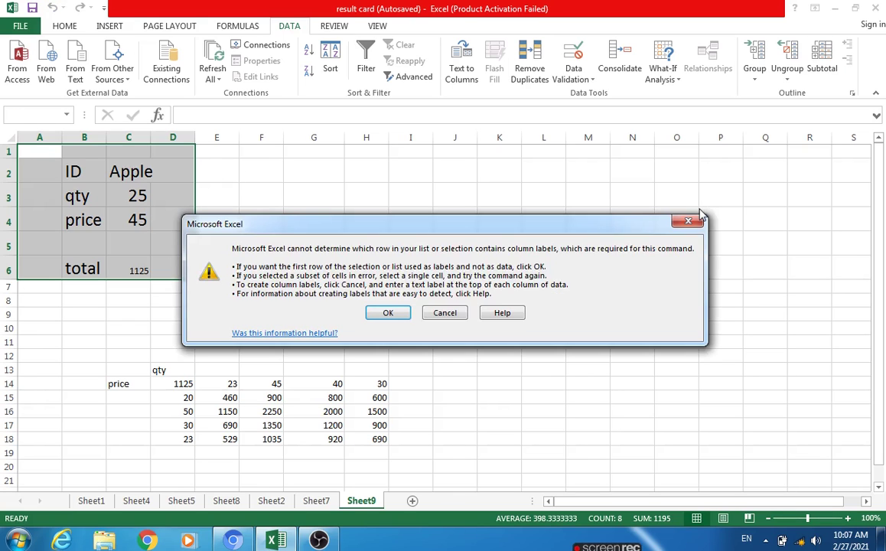
left_click(398, 315)
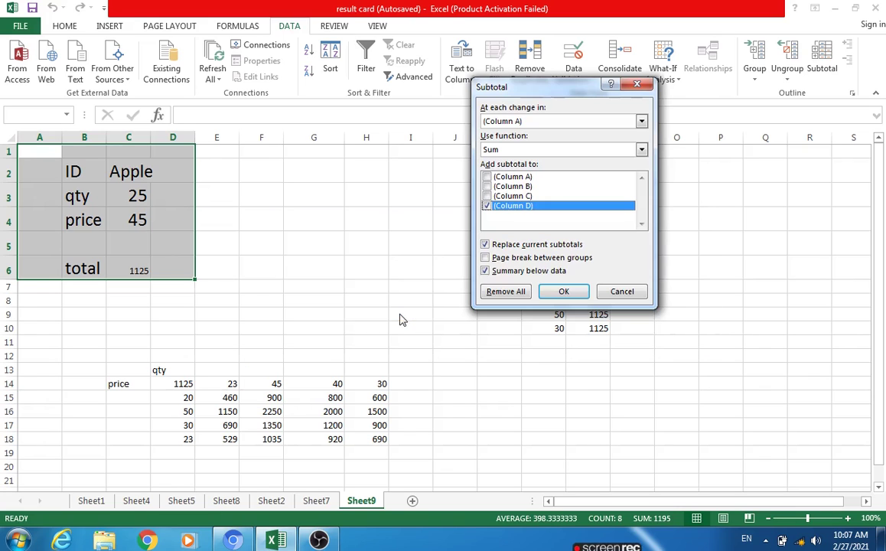
left_click(495, 180)
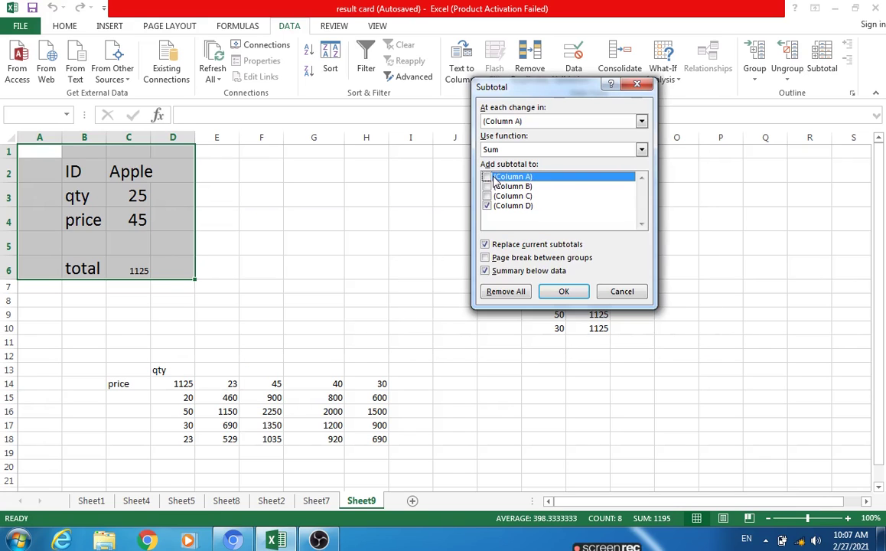
left_click(487, 176)
left_click(487, 186)
left_click(486, 196)
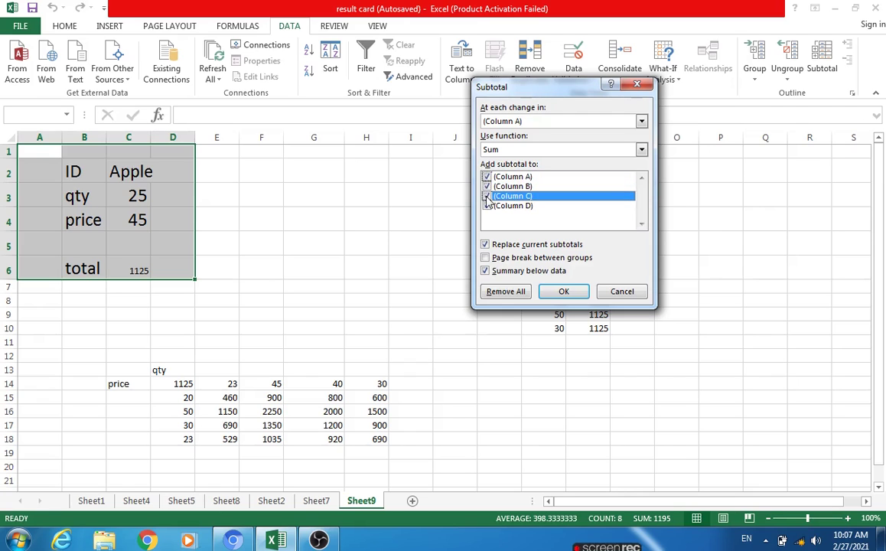
left_click(564, 291)
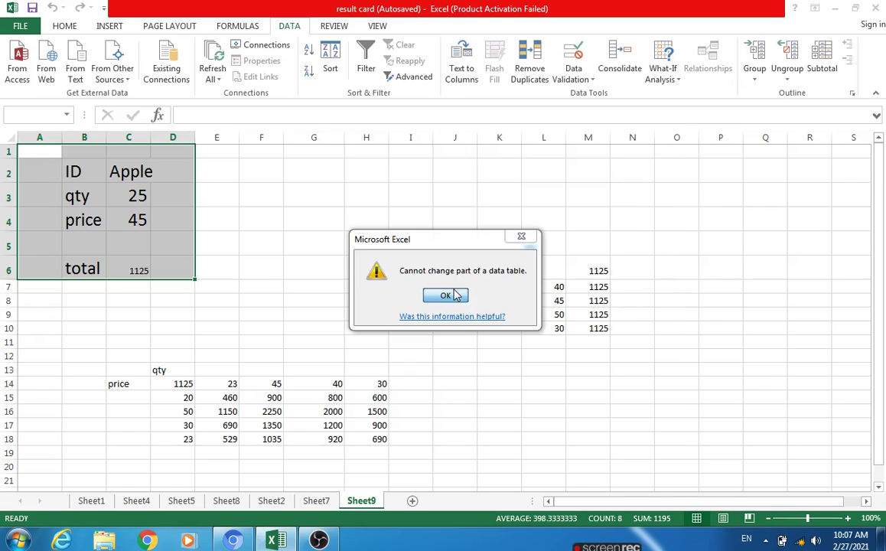
left_click(447, 295)
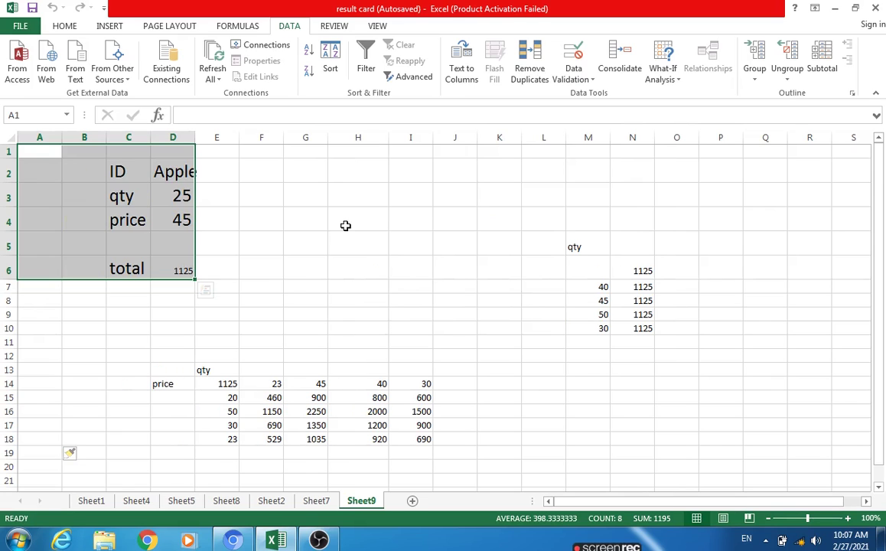